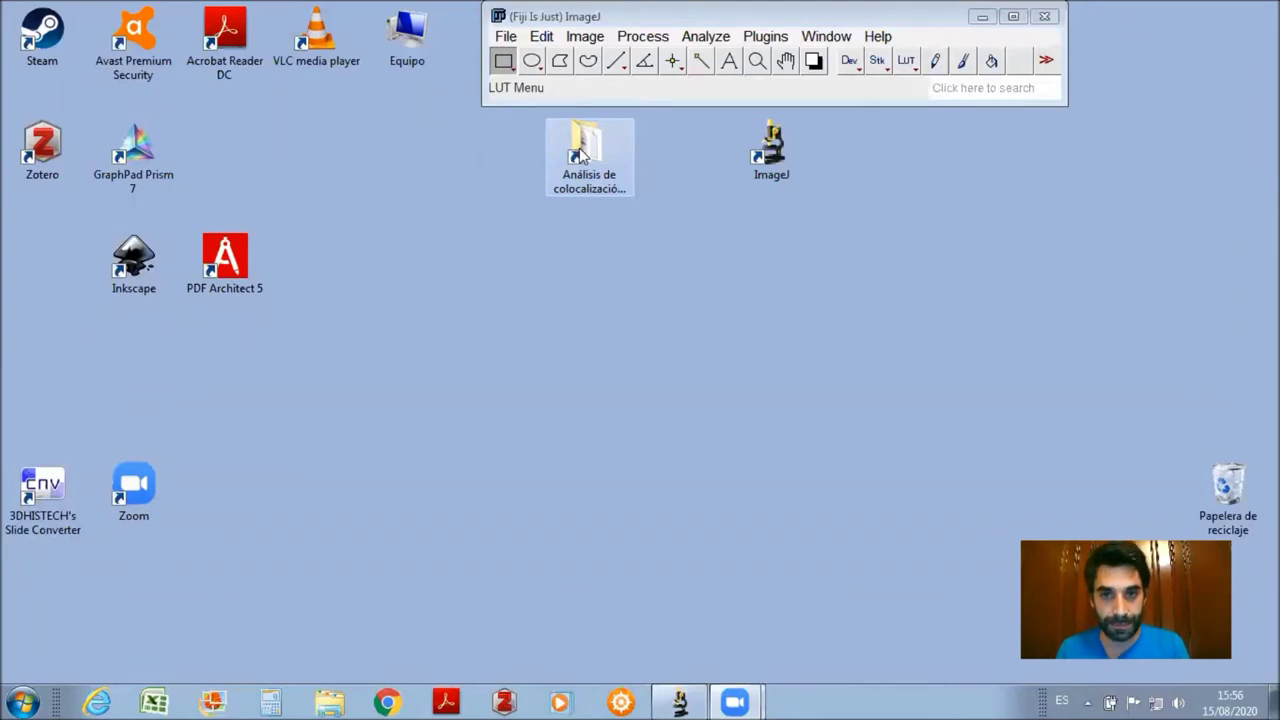
- Load AutoROIGenerator_v3.ijm from the macros > ROIs based Coloc Analizer folder into Fiji's script editor and dismiss the error message
double_click(578, 152)
drag(396, 34, 458, 210)
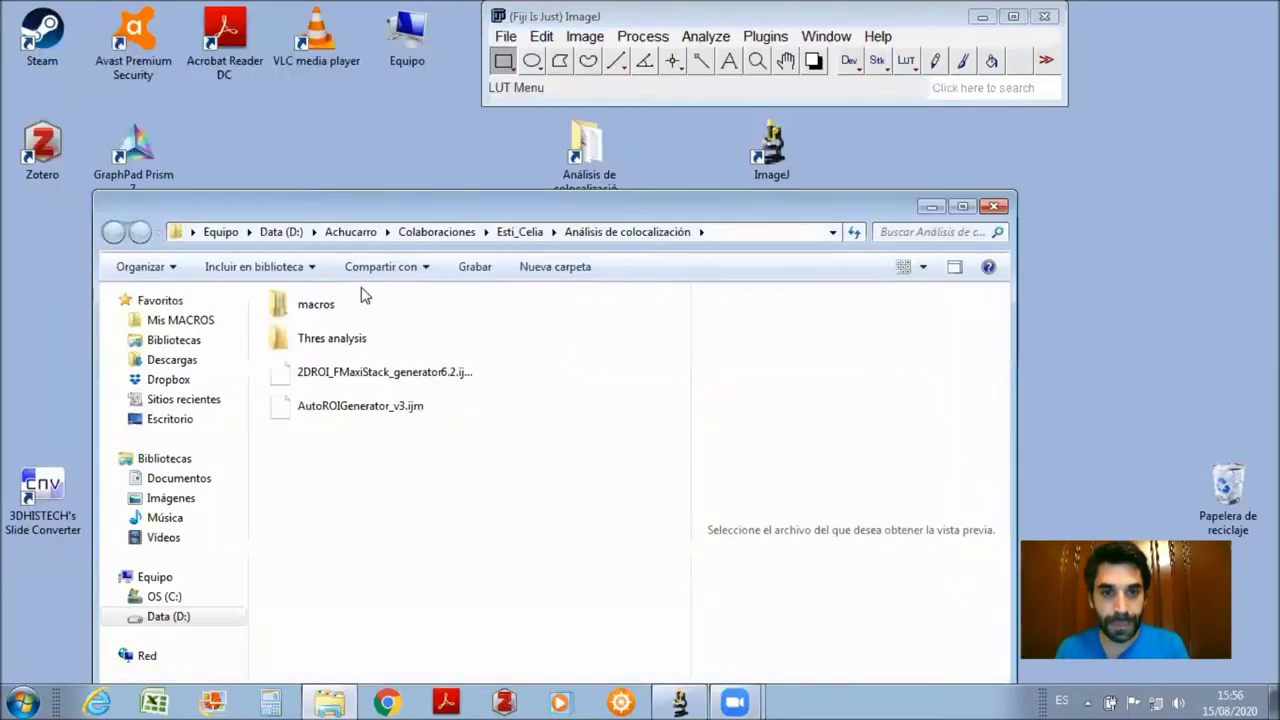
double_click(305, 316)
double_click(318, 341)
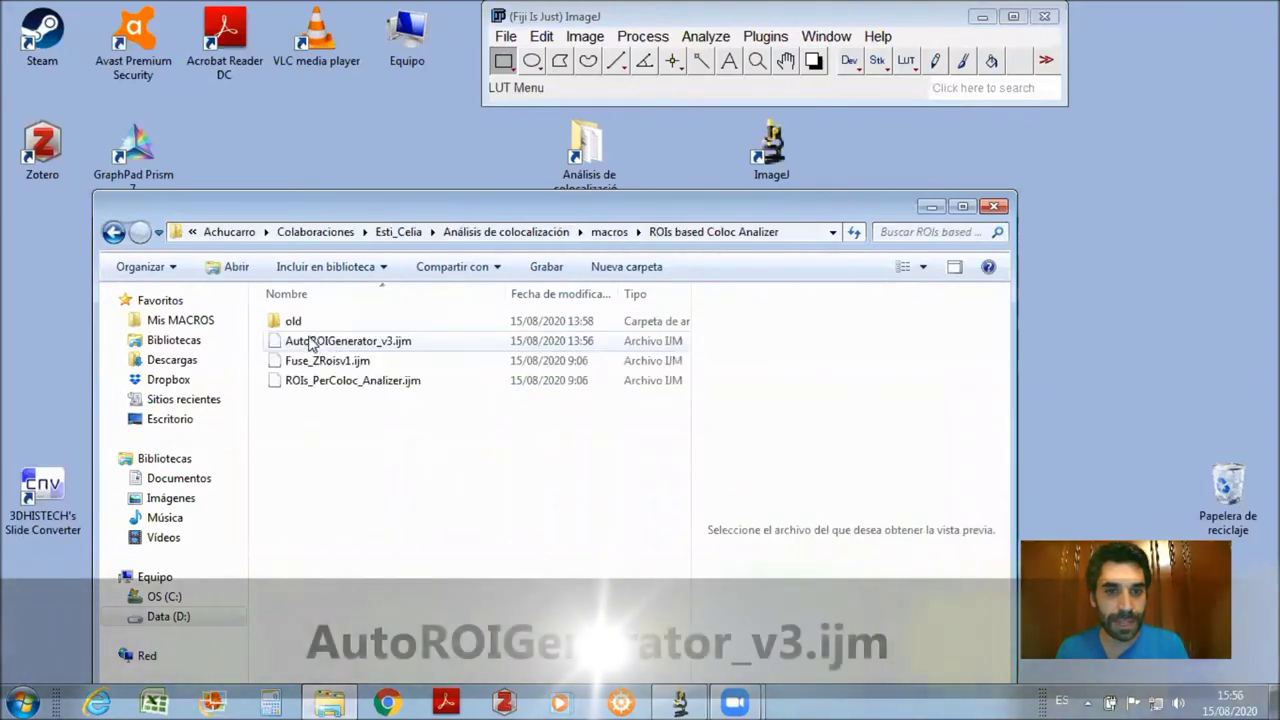
drag(328, 346, 660, 86)
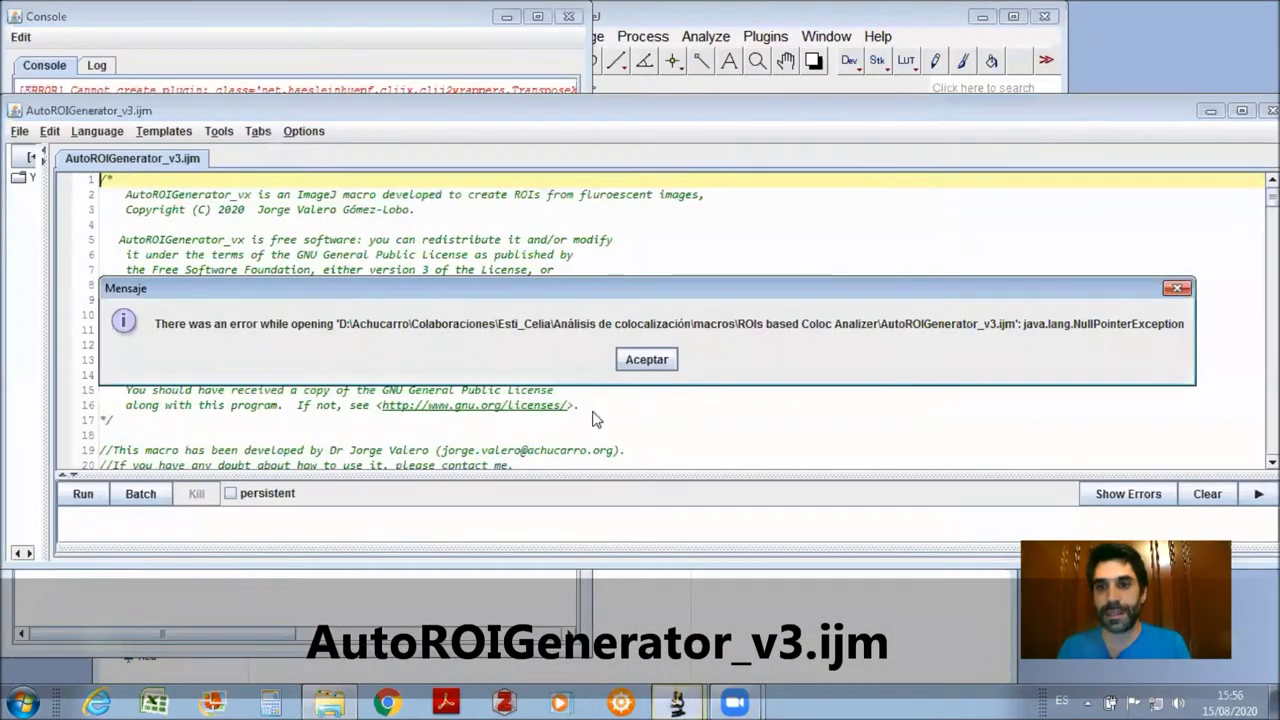
click(643, 361)
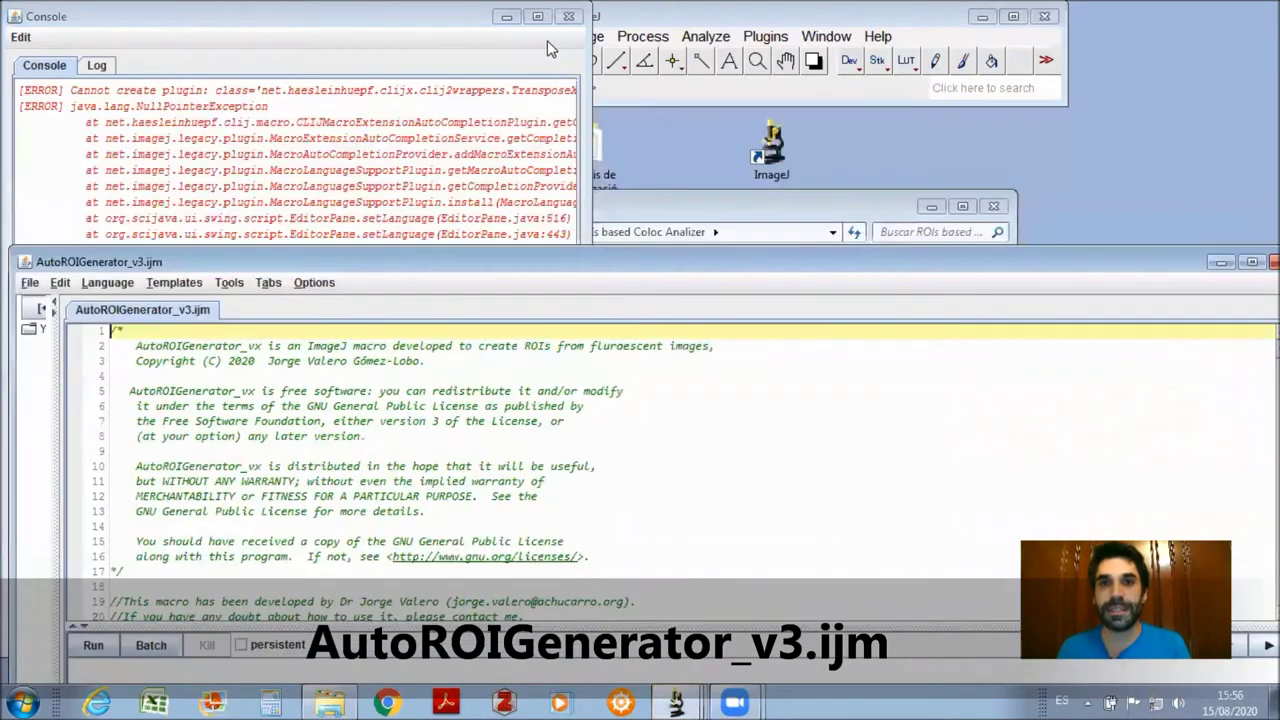
- Close the error console, then narrow and reposition the macro editor so it fits on screen beside the file browser
click(480, 34)
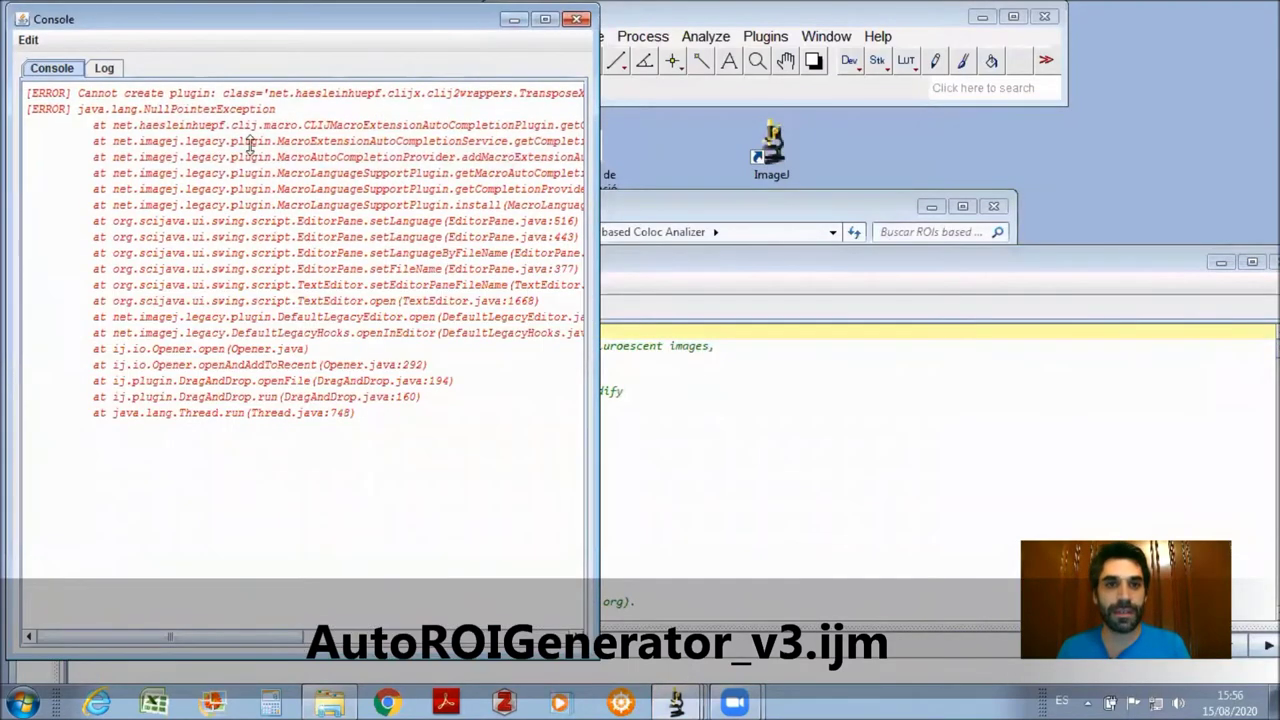
click(530, 212)
drag(530, 206, 634, 124)
drag(173, 255, 53, 202)
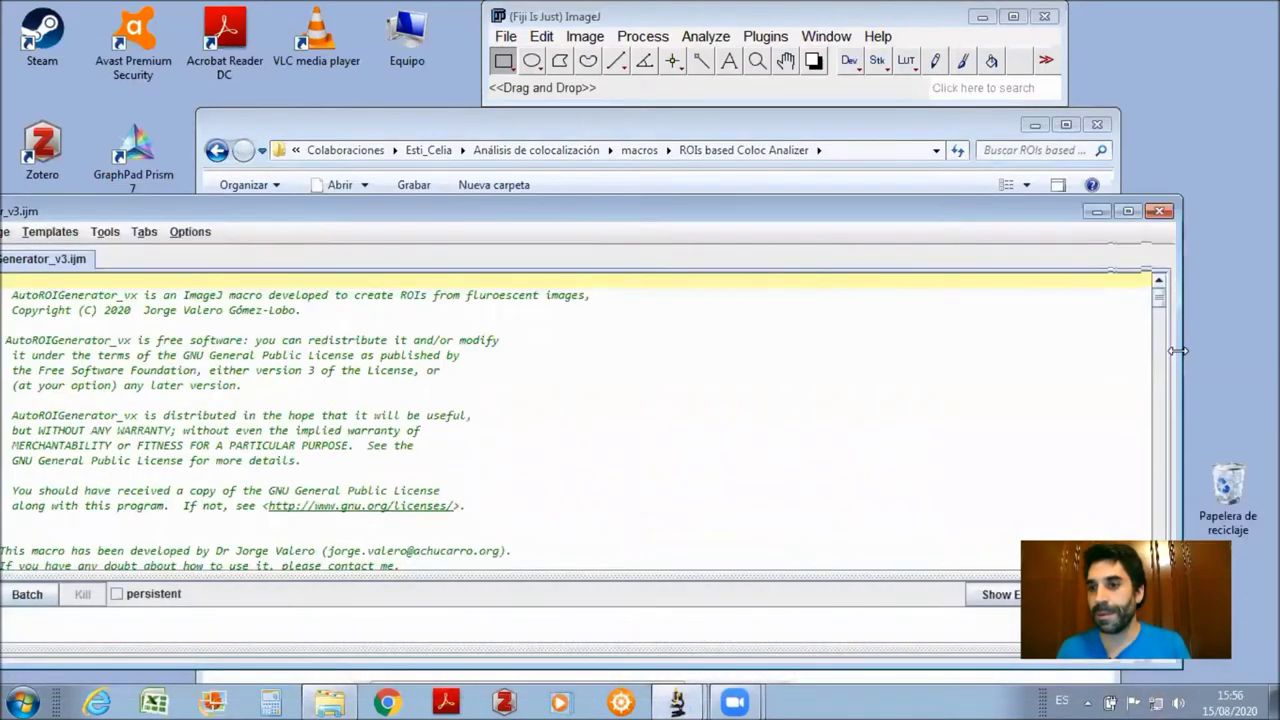
drag(1178, 350, 766, 350)
drag(400, 214, 714, 222)
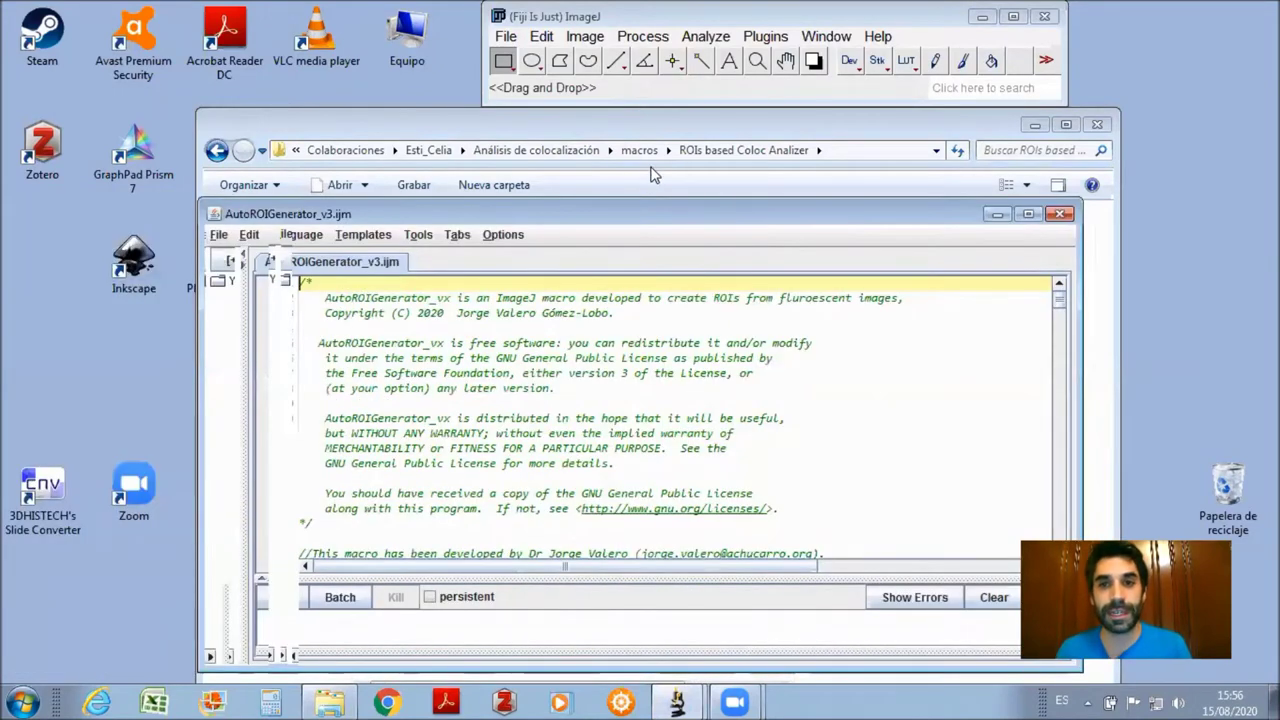
- Go to the Thres analysis folder under Análisis de colocalización and examine its Abeta, Control and Optimization folders
click(564, 117)
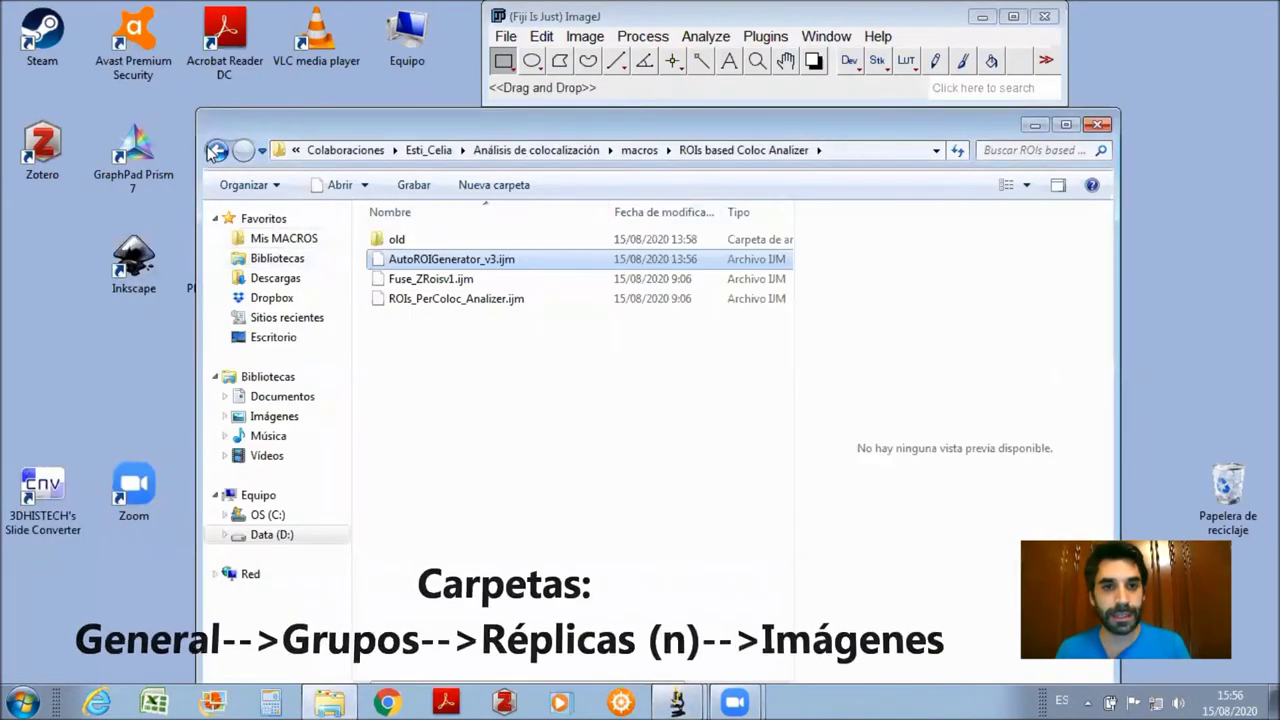
key(BackSpace)
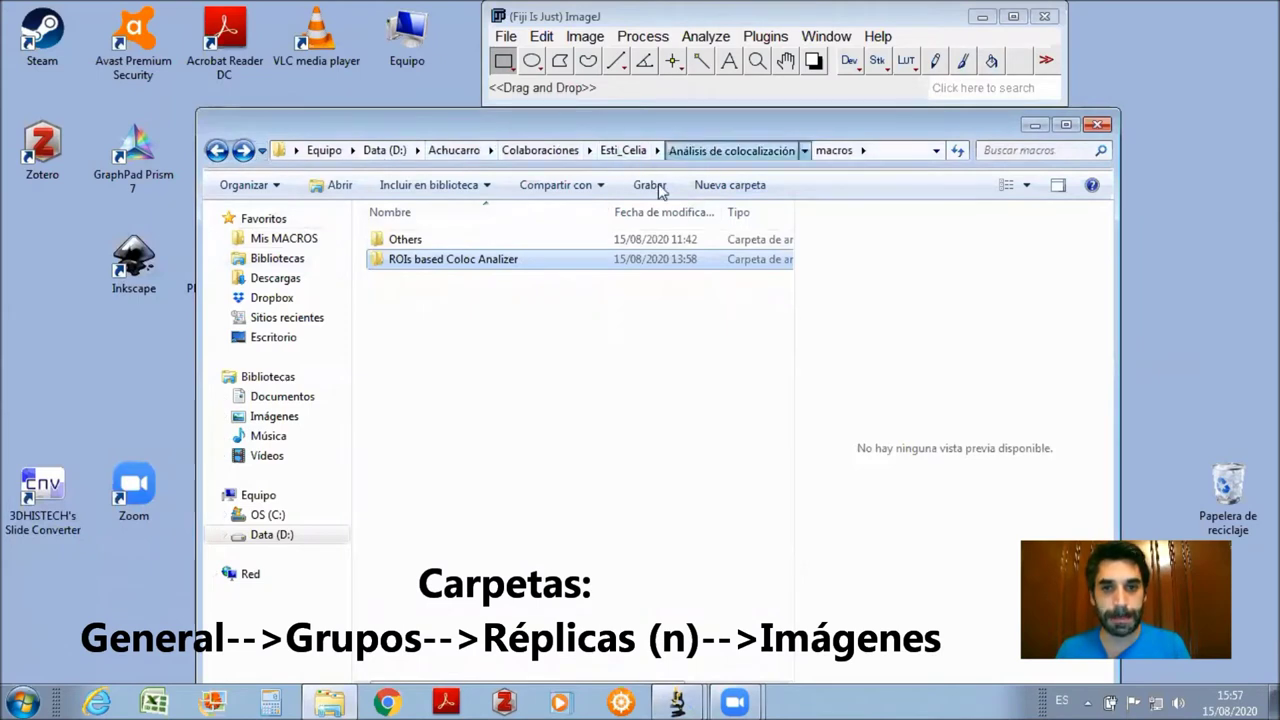
click(730, 150)
double_click(436, 262)
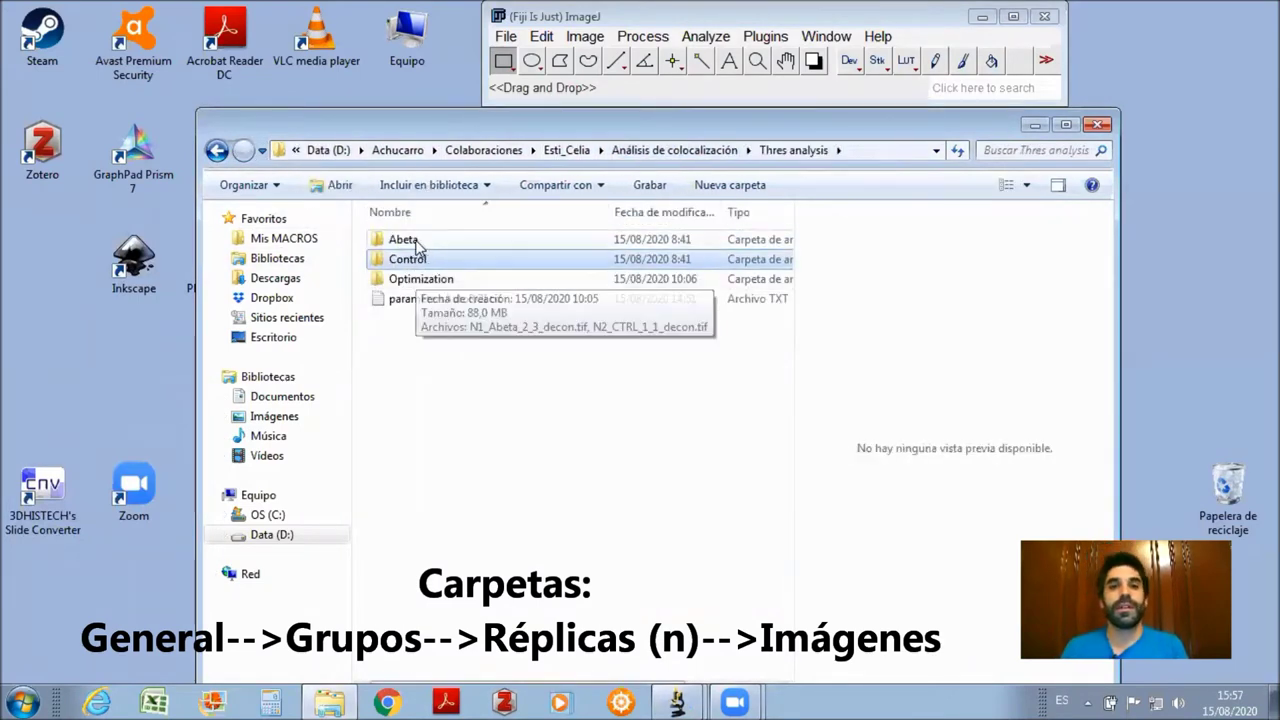
click(410, 260)
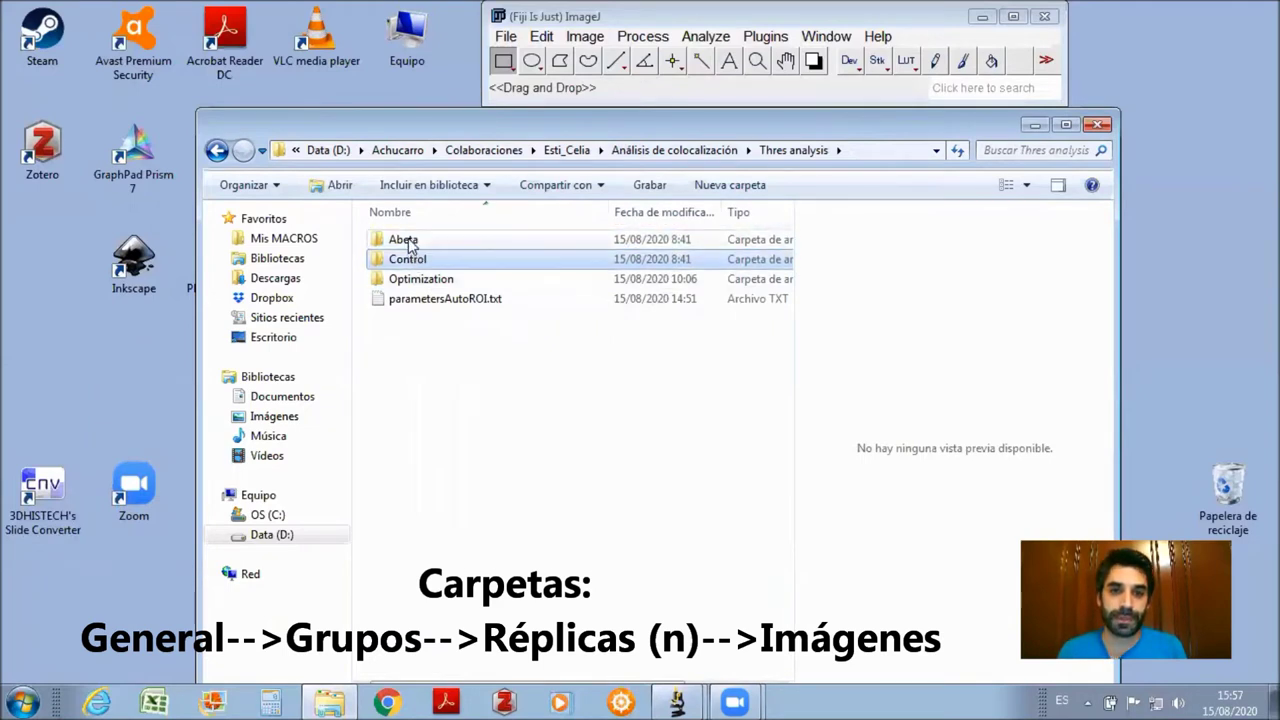
click(406, 283)
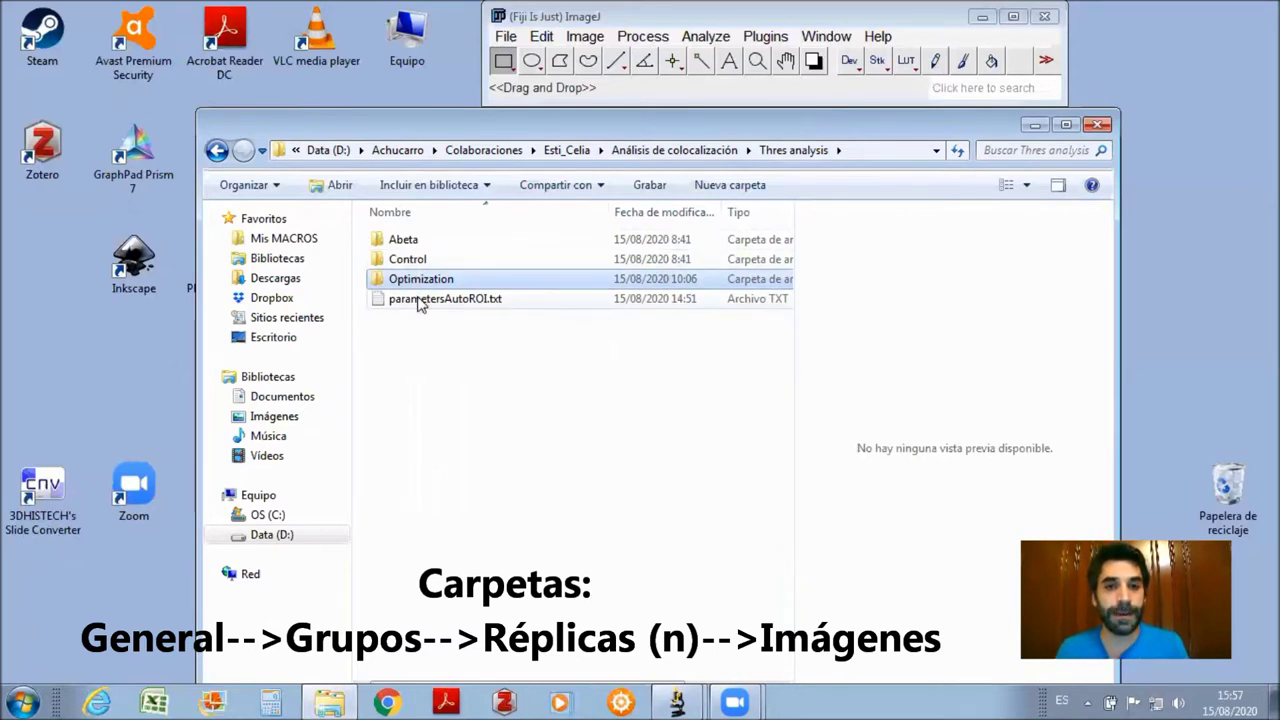
click(403, 240)
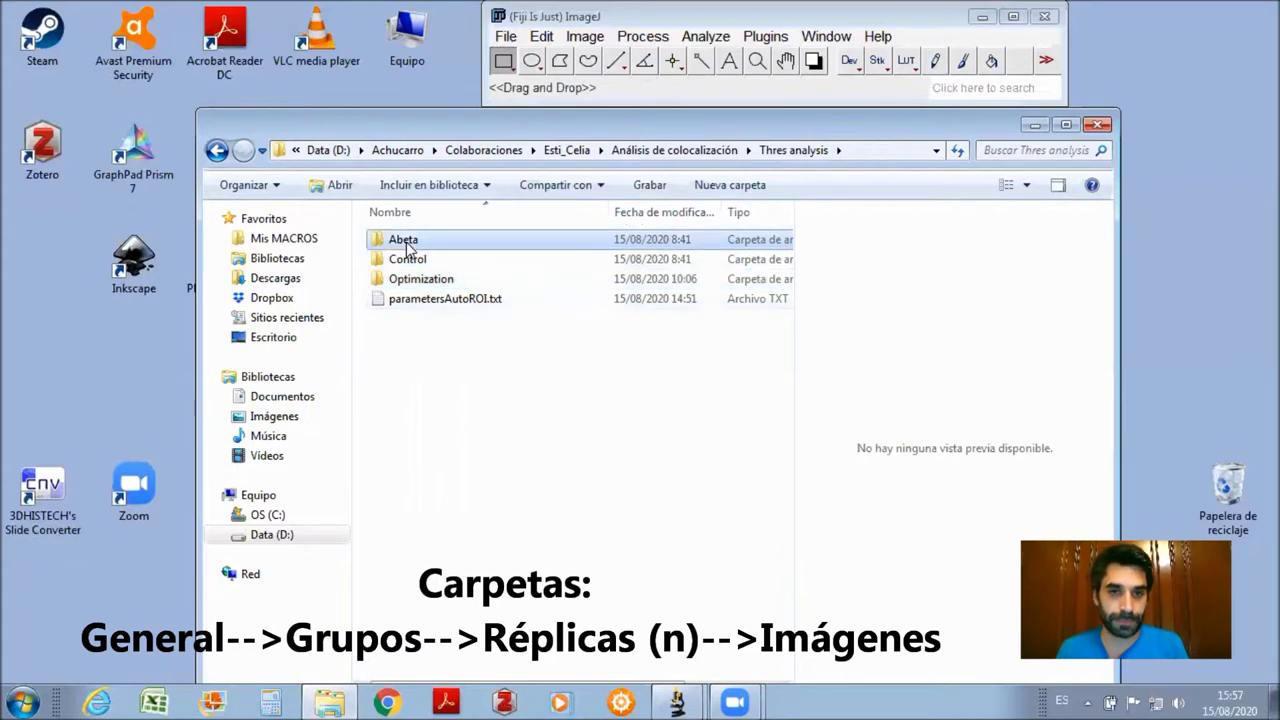
ctrl+click(407, 260)
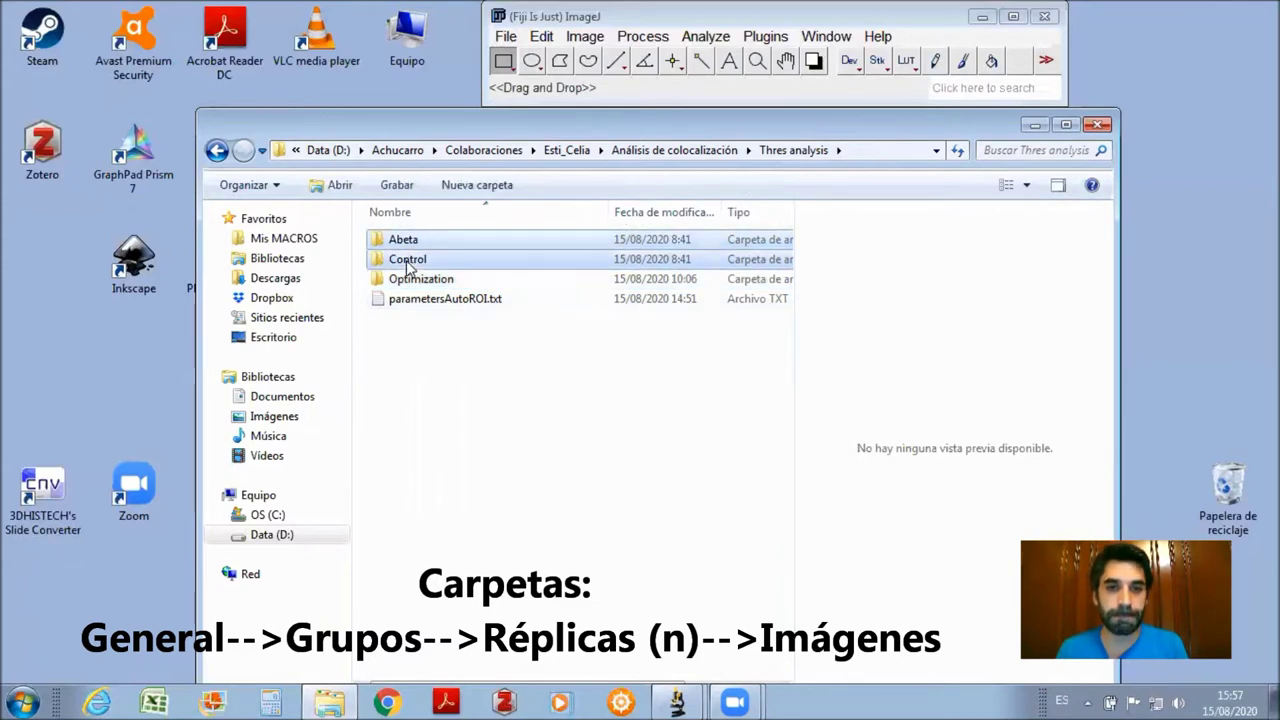
click(406, 262)
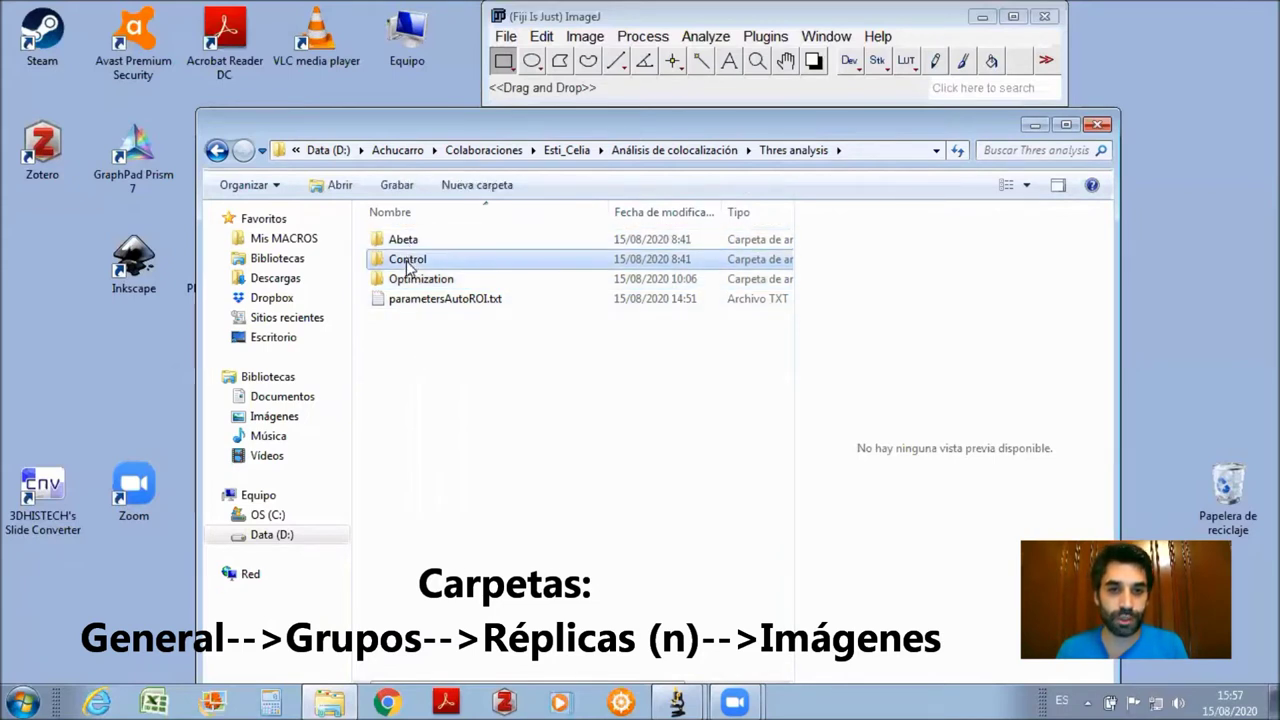
- Permanently delete the ROIsGruesos and ROIsMicroglia folders from the n1 replicate of the Abeta group
double_click(411, 244)
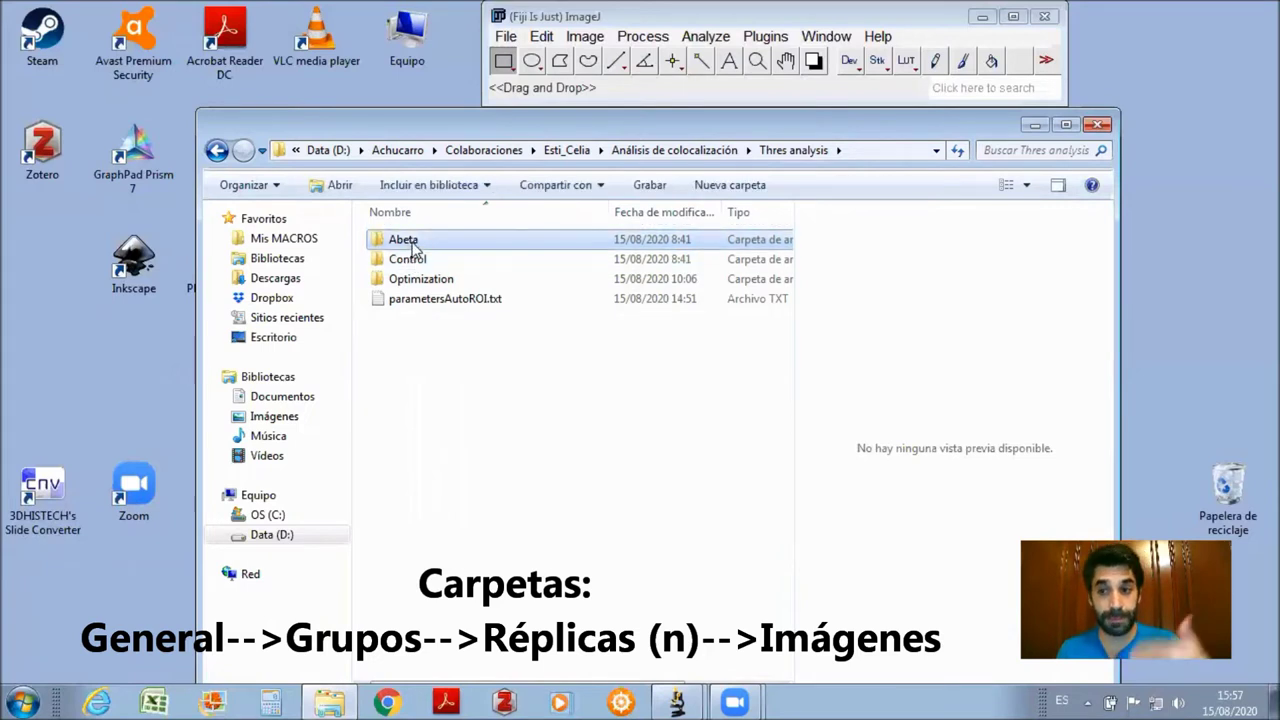
click(398, 244)
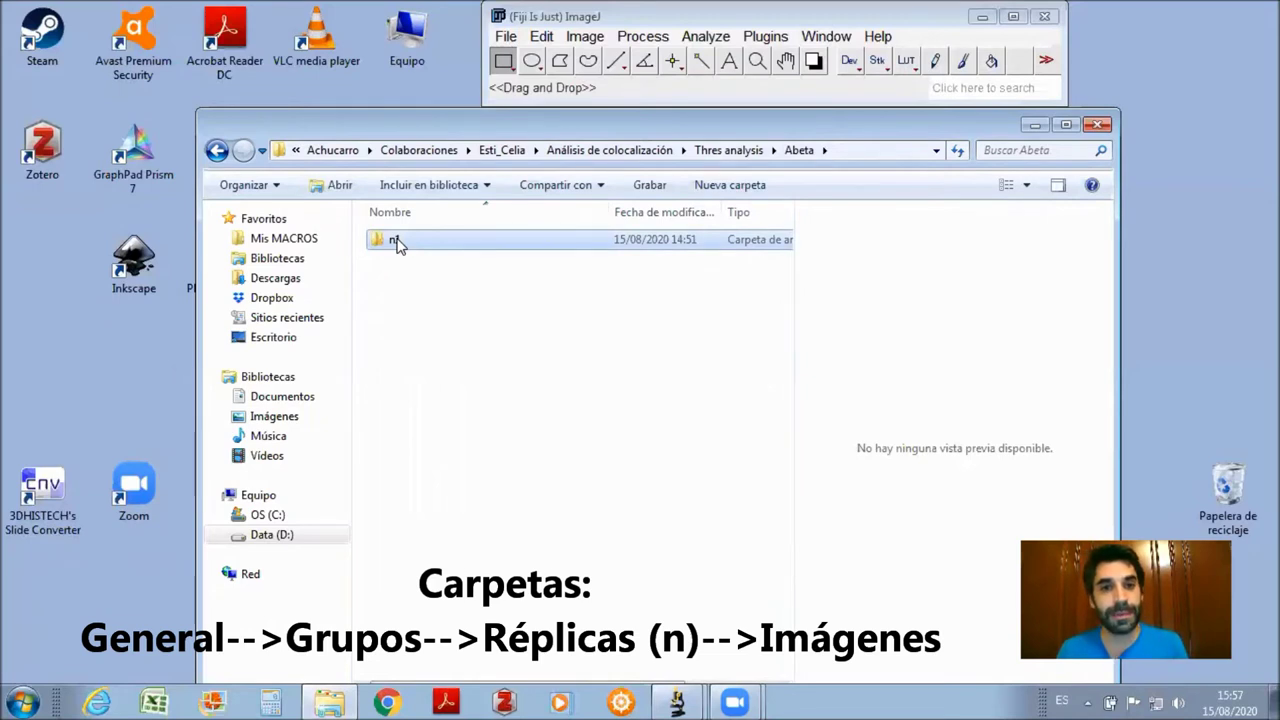
double_click(396, 246)
click(420, 260)
shift+click(423, 283)
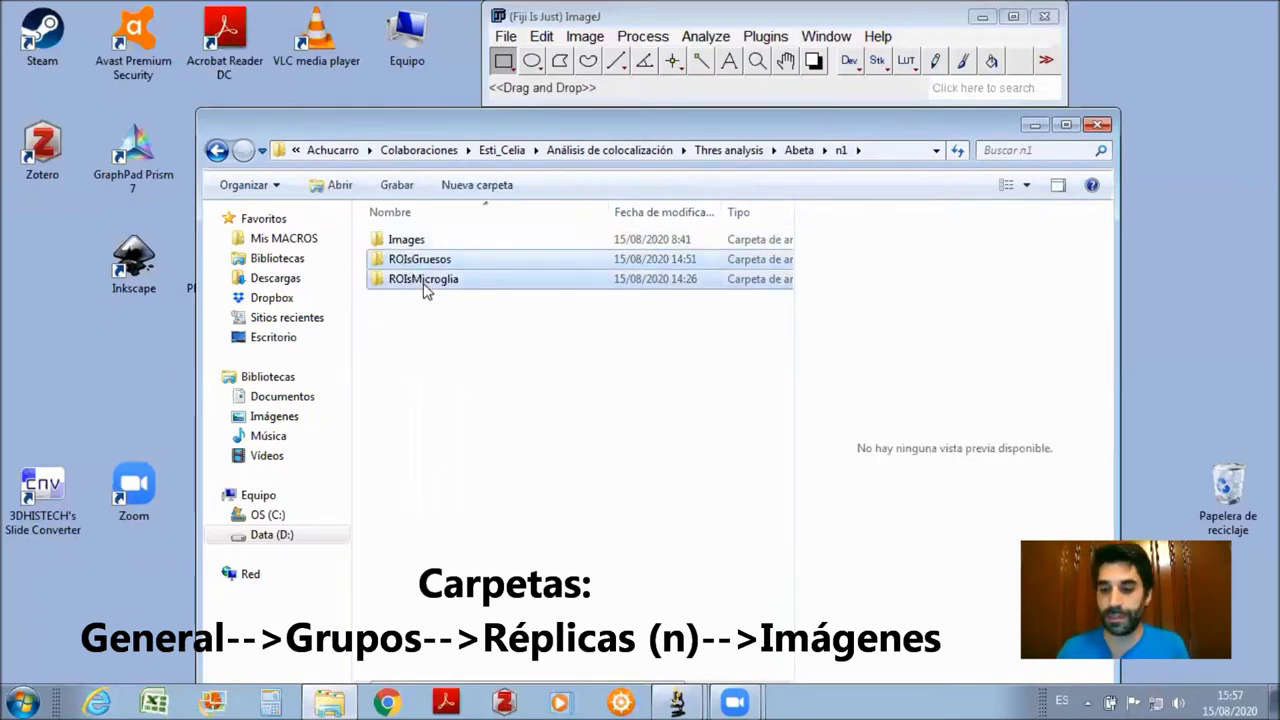
key(shift+Delete)
key(Return)
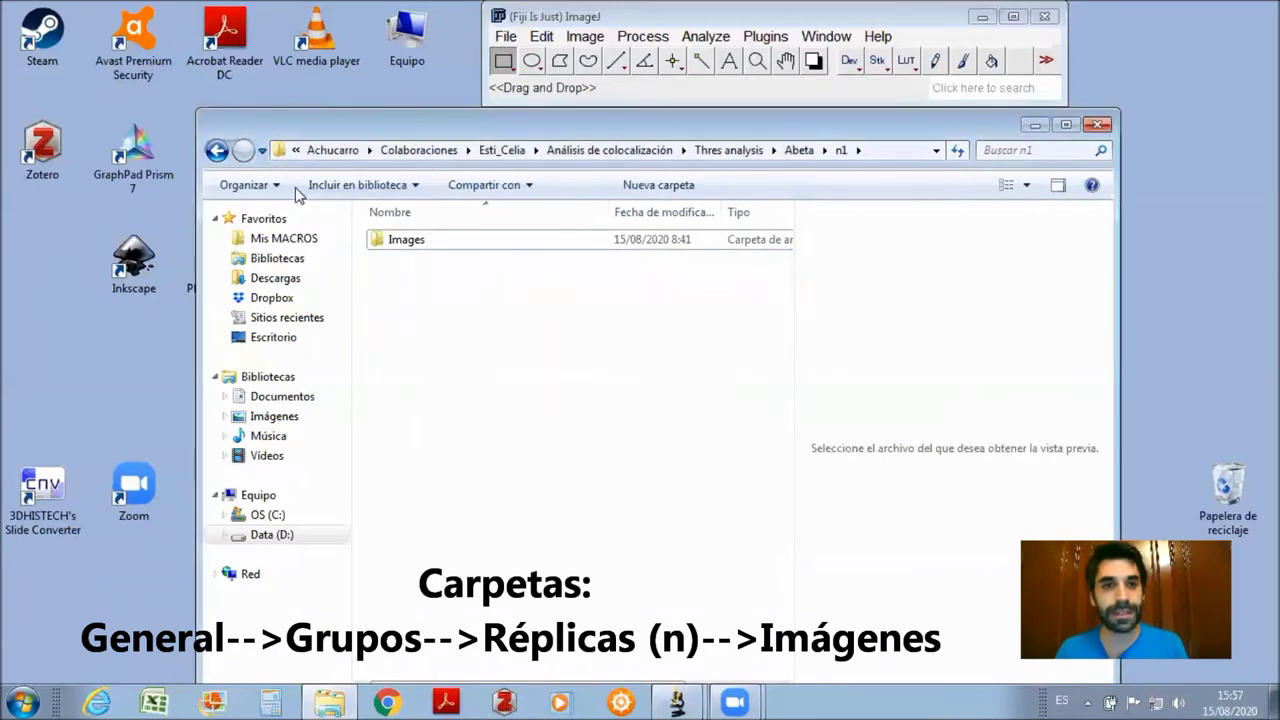
- Check the Abeta replicate's Images folder, then permanently delete ROIsGruesos and ROIsMicroglia from the Control group's n1 folder
double_click(375, 240)
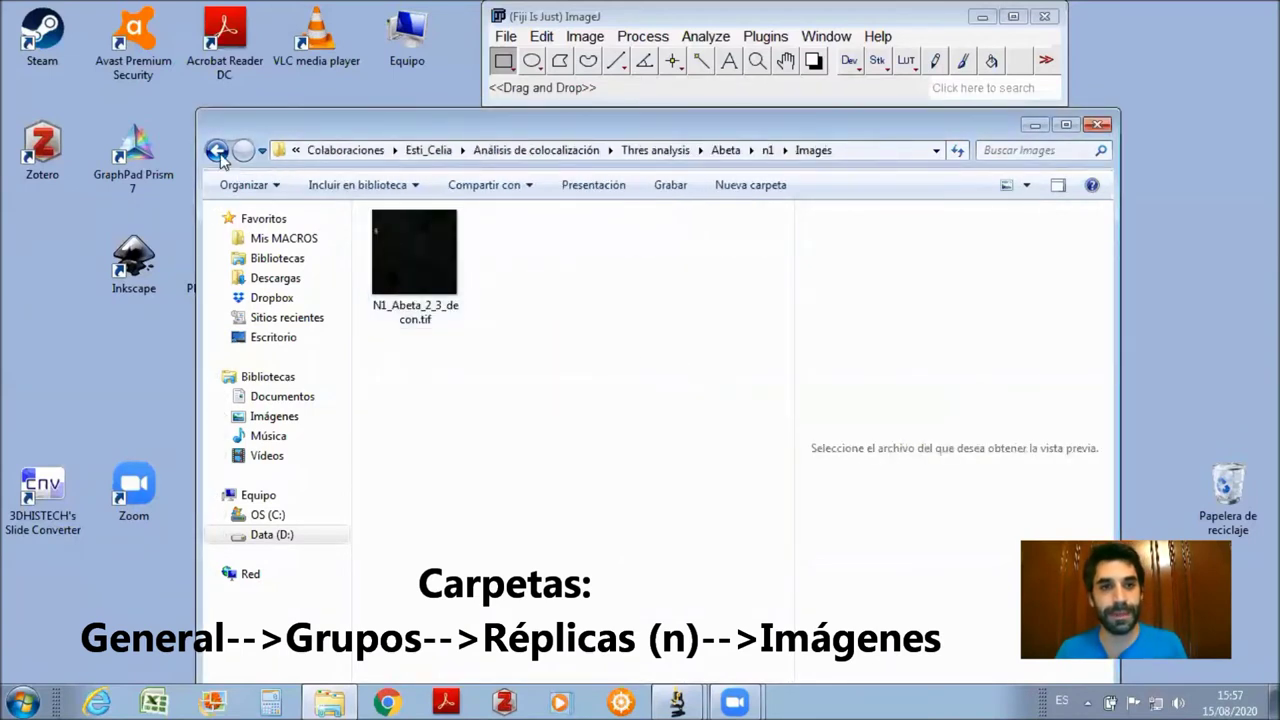
double_click(218, 152)
click(218, 152)
double_click(380, 260)
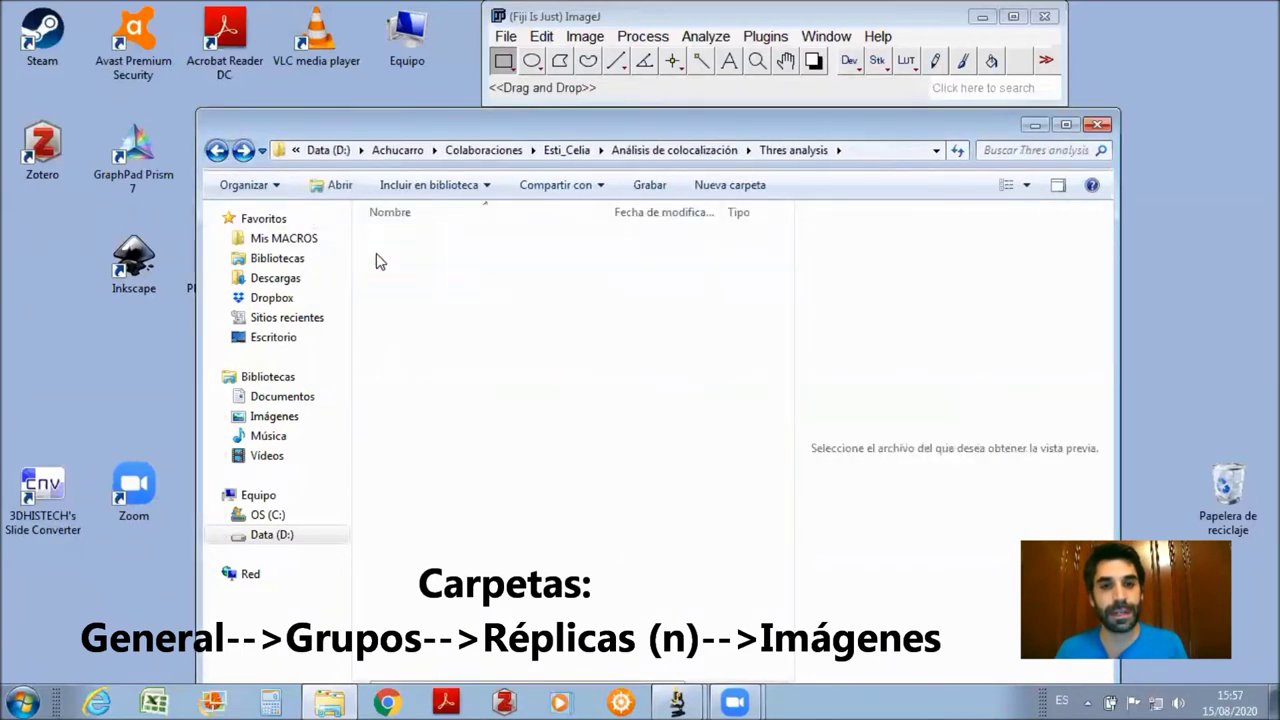
double_click(382, 242)
click(395, 260)
ctrl+click(397, 282)
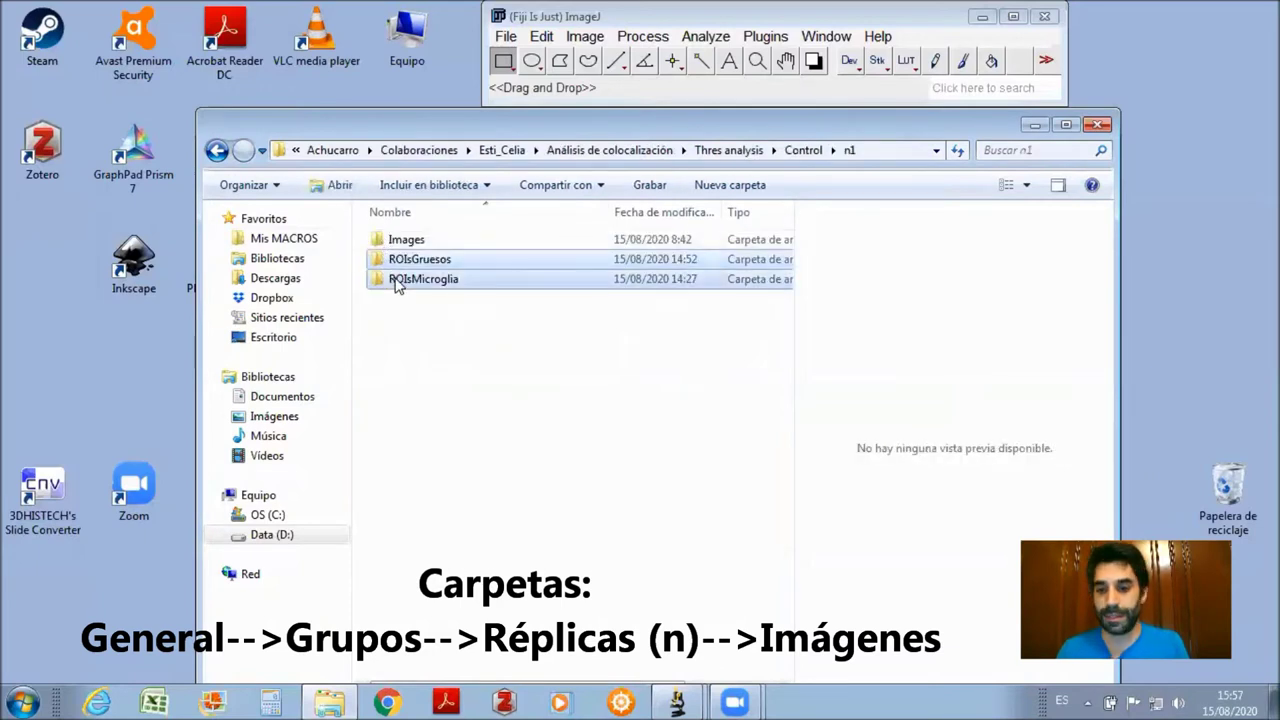
key(shift+Delete)
key(Return)
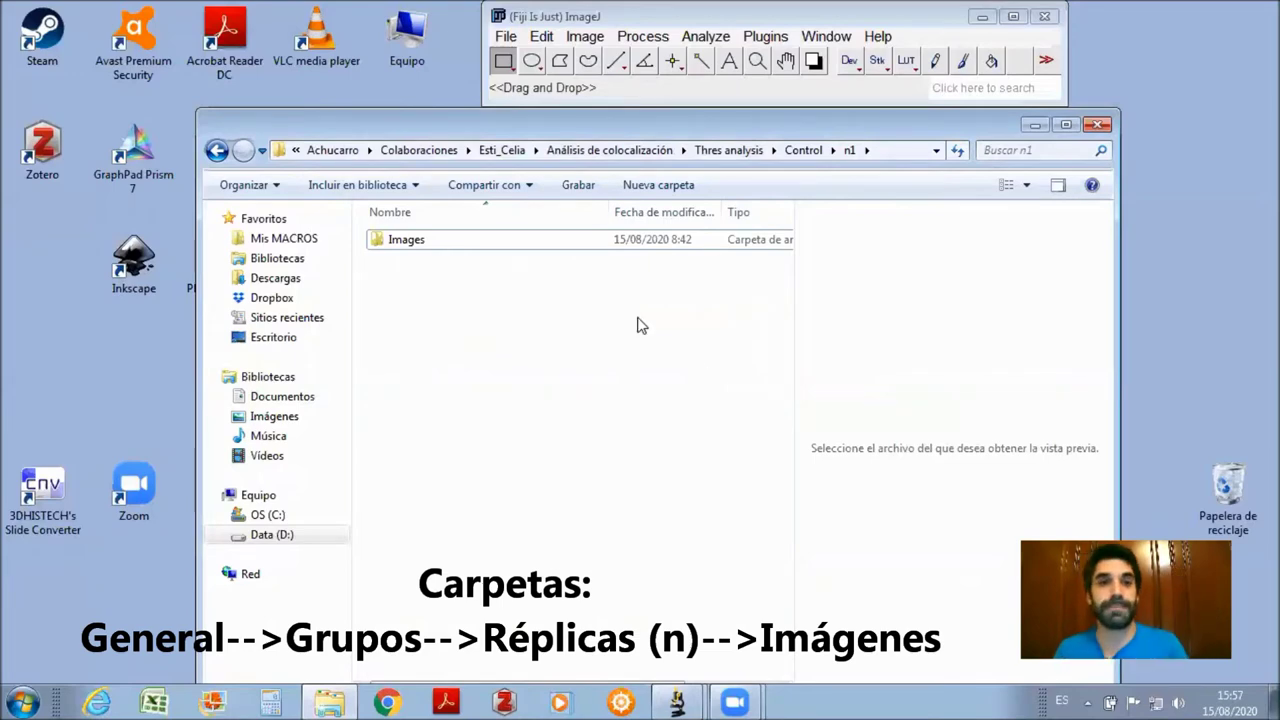
- Close the file browser and run the AutoROIGenerator_v3 macro with Thres analysis as the general directory
click(1098, 124)
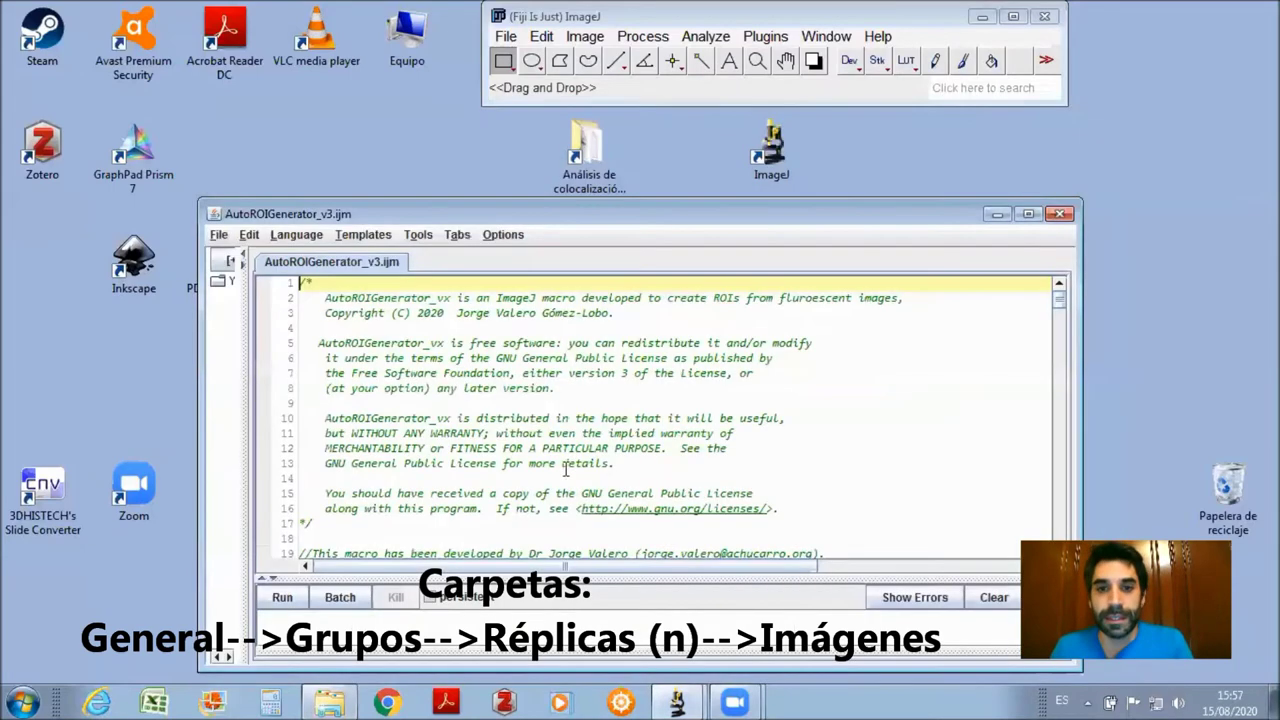
click(283, 597)
key(Escape)
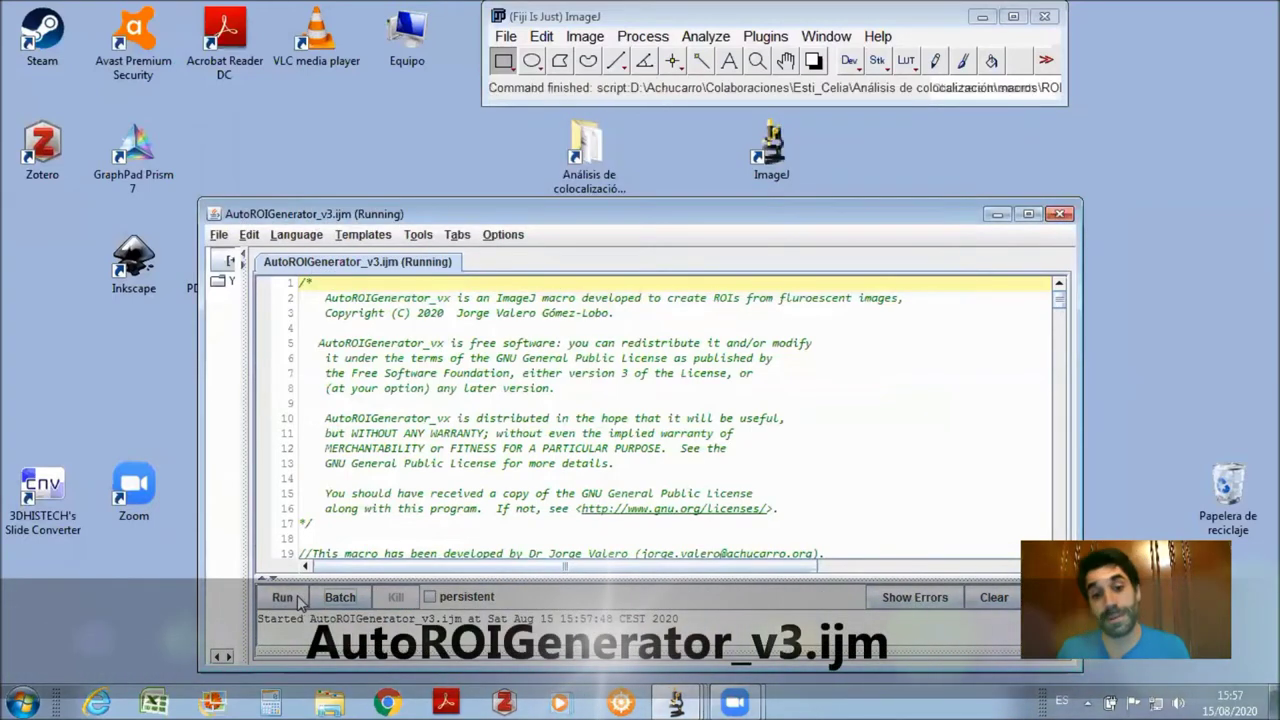
click(283, 597)
click(823, 271)
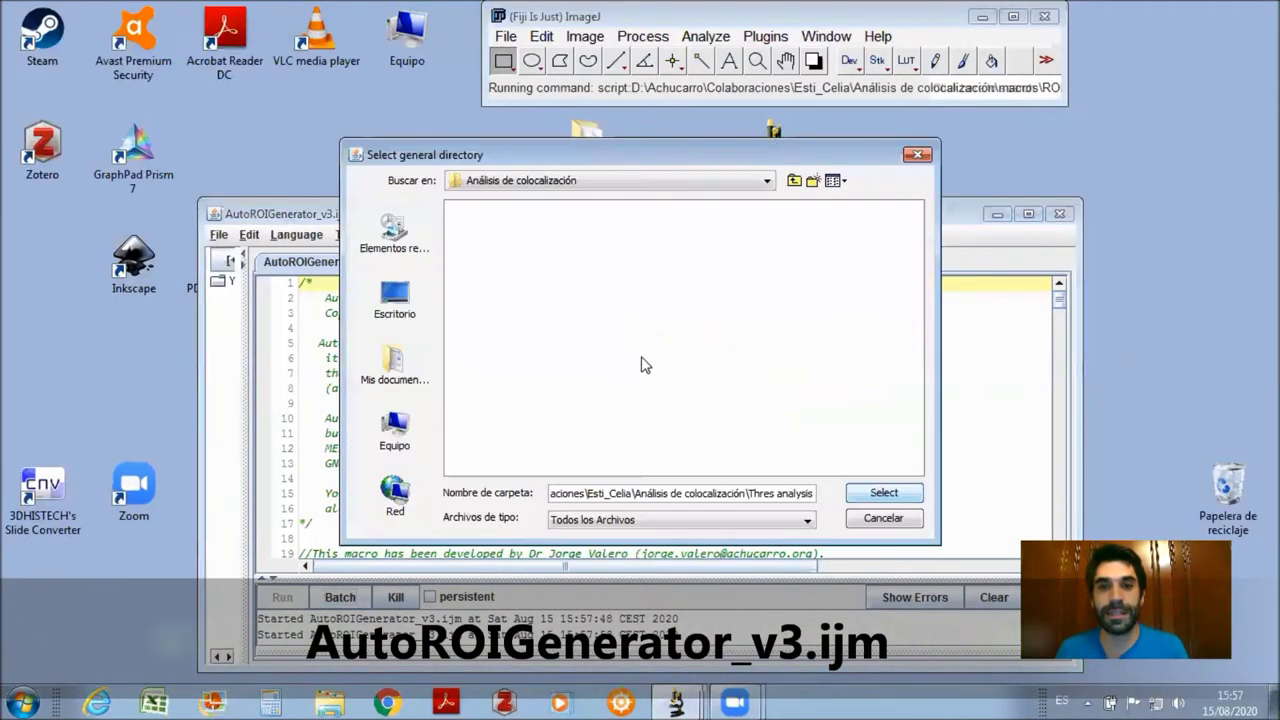
click(905, 494)
- Choose Images as the images folder and name the ROIs folder ROIsMicroglia, confirming the folder selection
drag(647, 150, 593, 150)
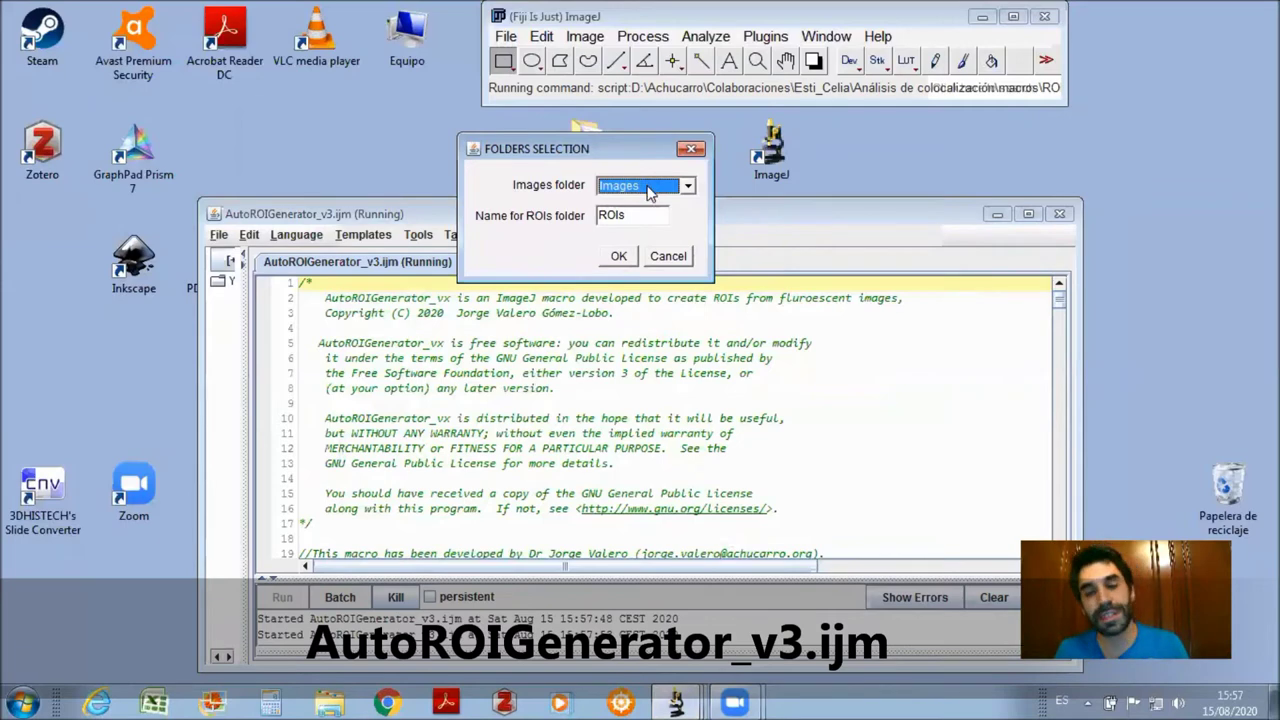
click(648, 190)
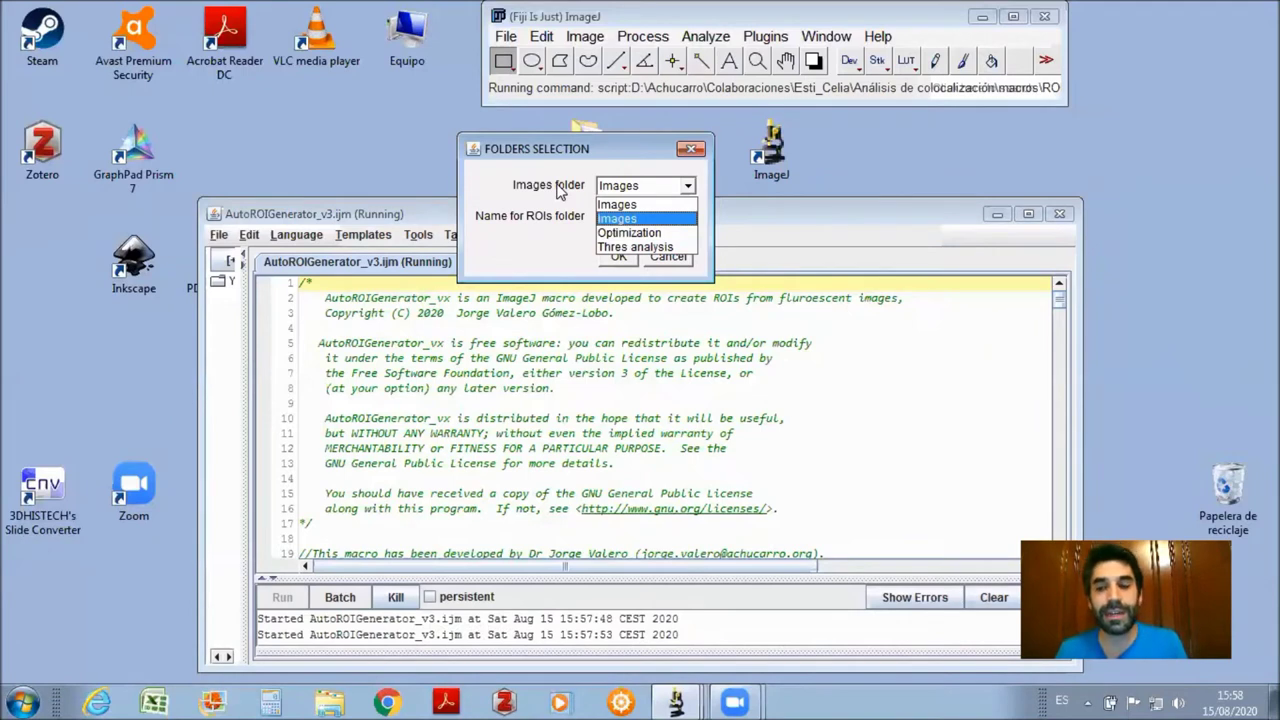
click(607, 219)
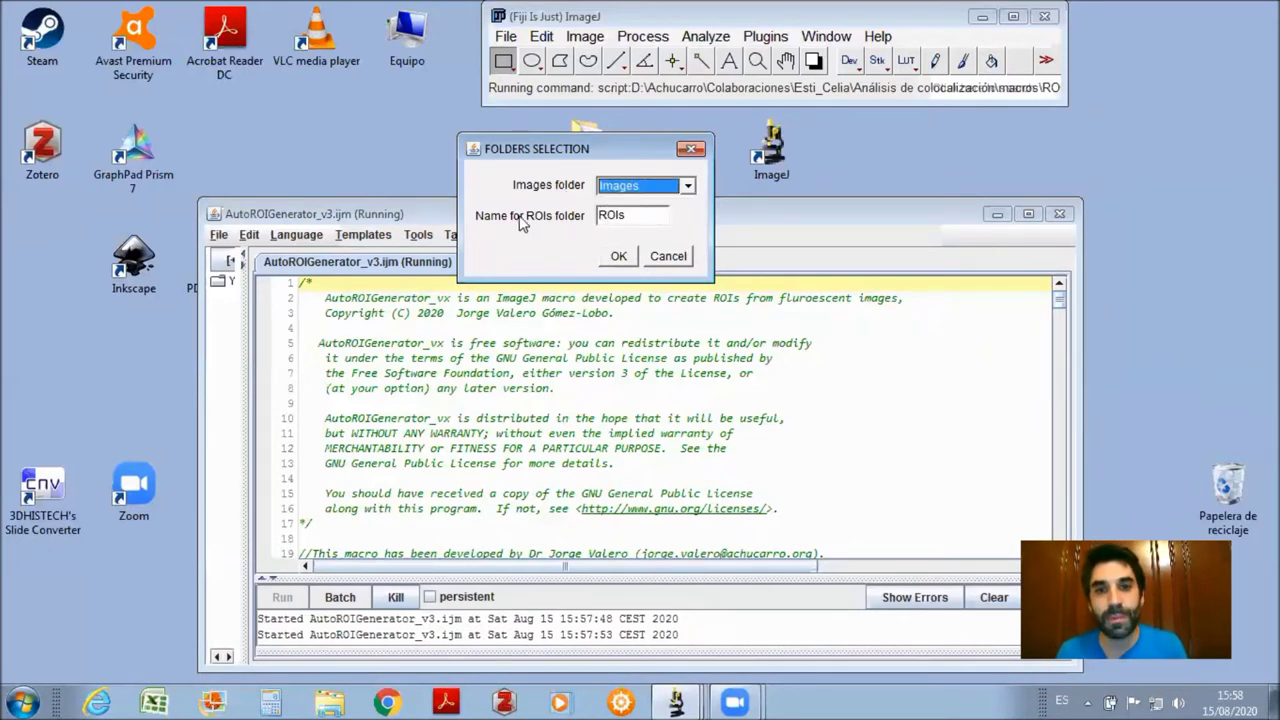
click(646, 215)
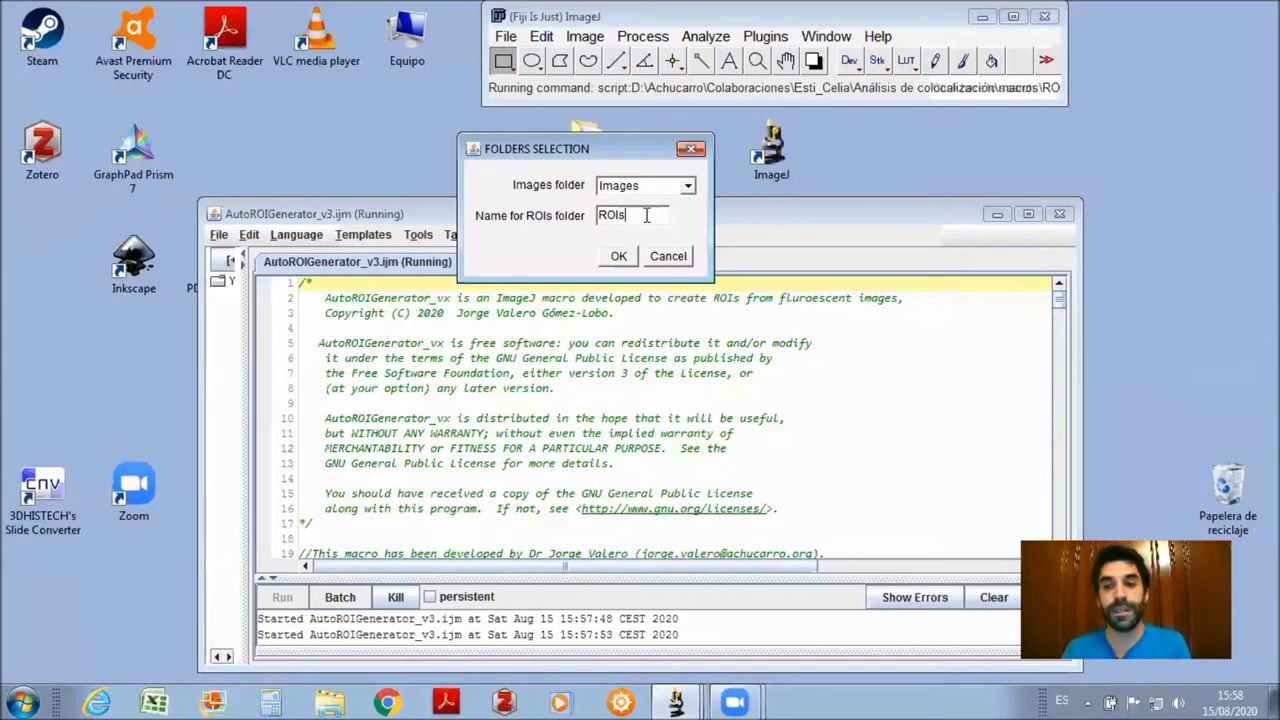
text(Micro)
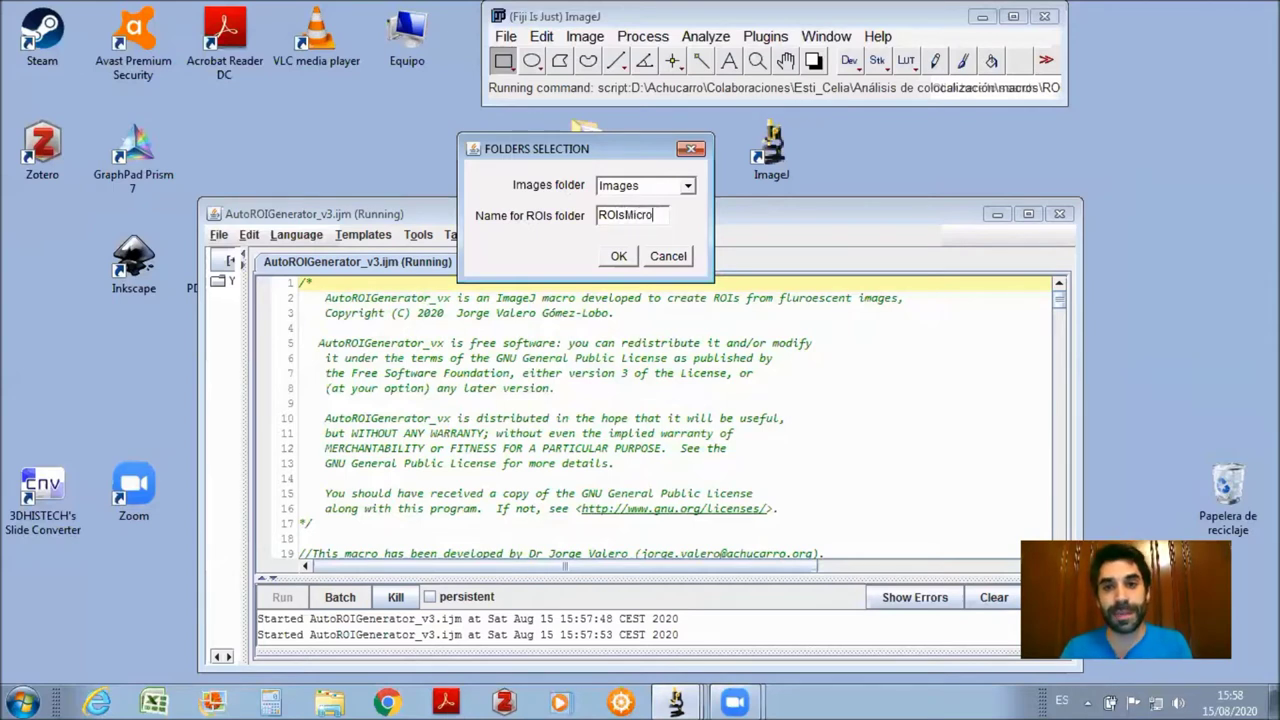
text(glia)
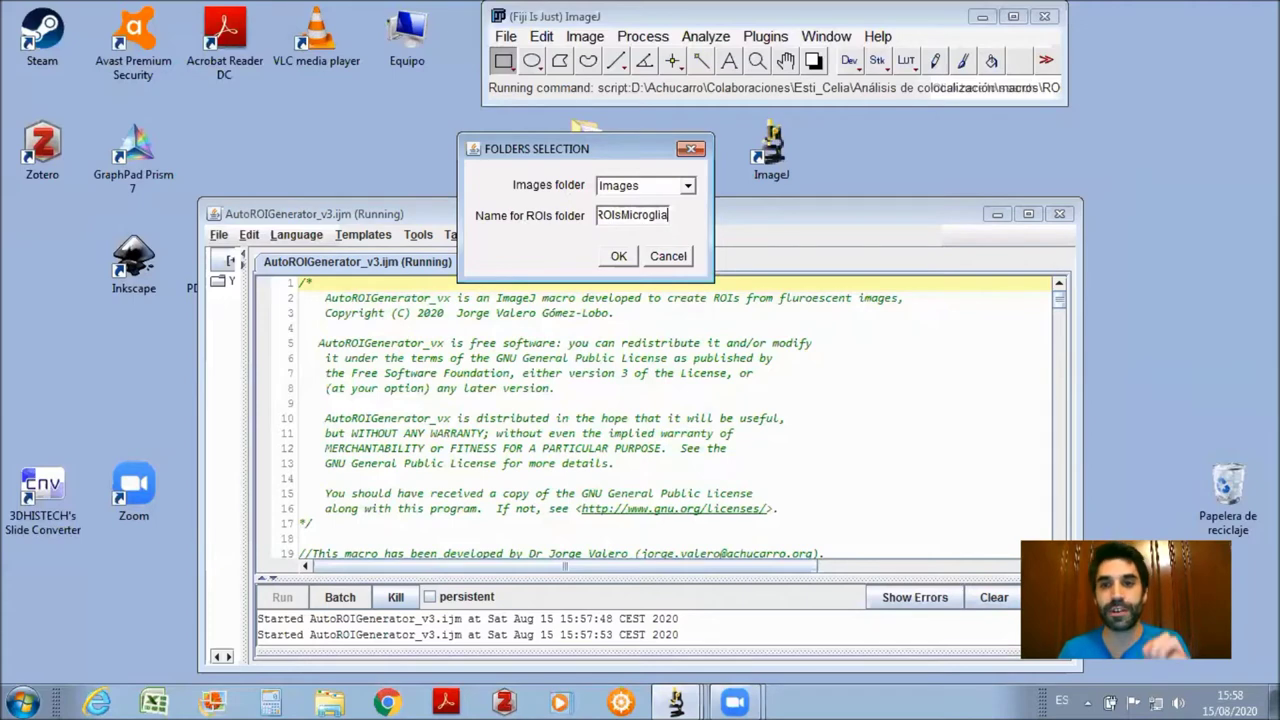
click(619, 256)
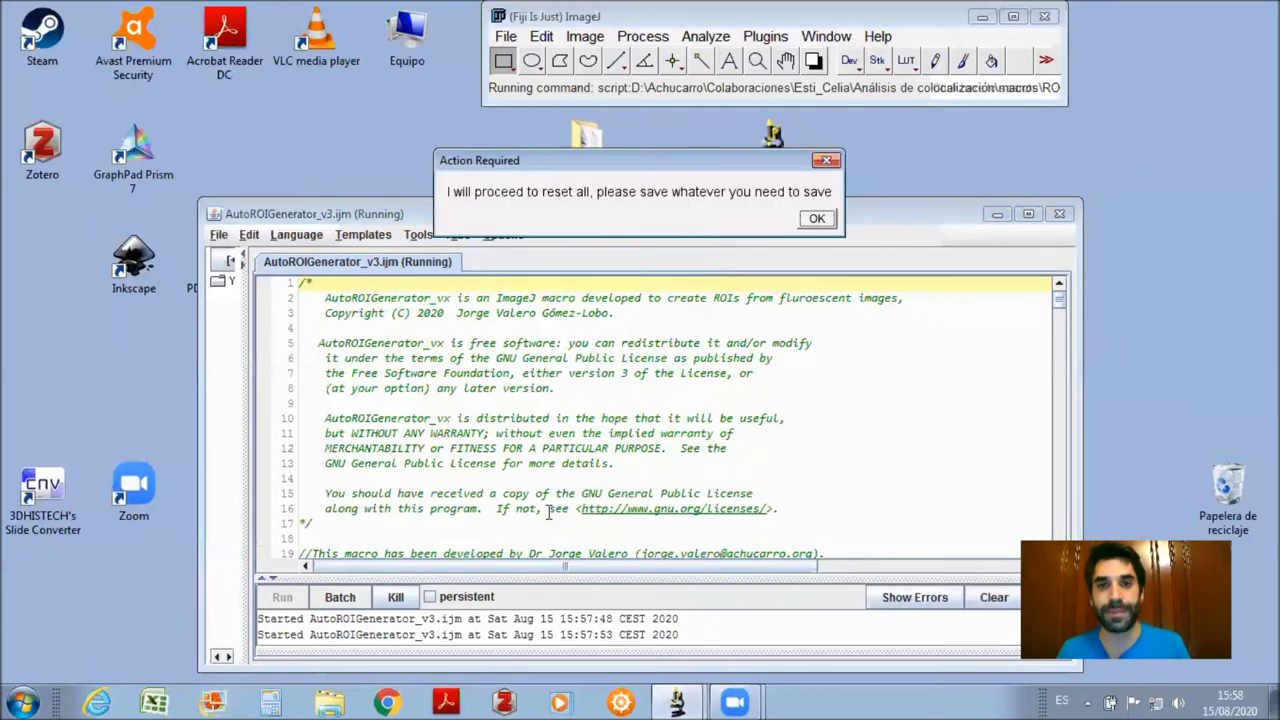
- Accept the reset notice, reposition the options dialog, and set the Difference of Gaussians maximum sigma to 100, keeping minimum sigma at 0
click(816, 219)
drag(677, 62, 538, 130)
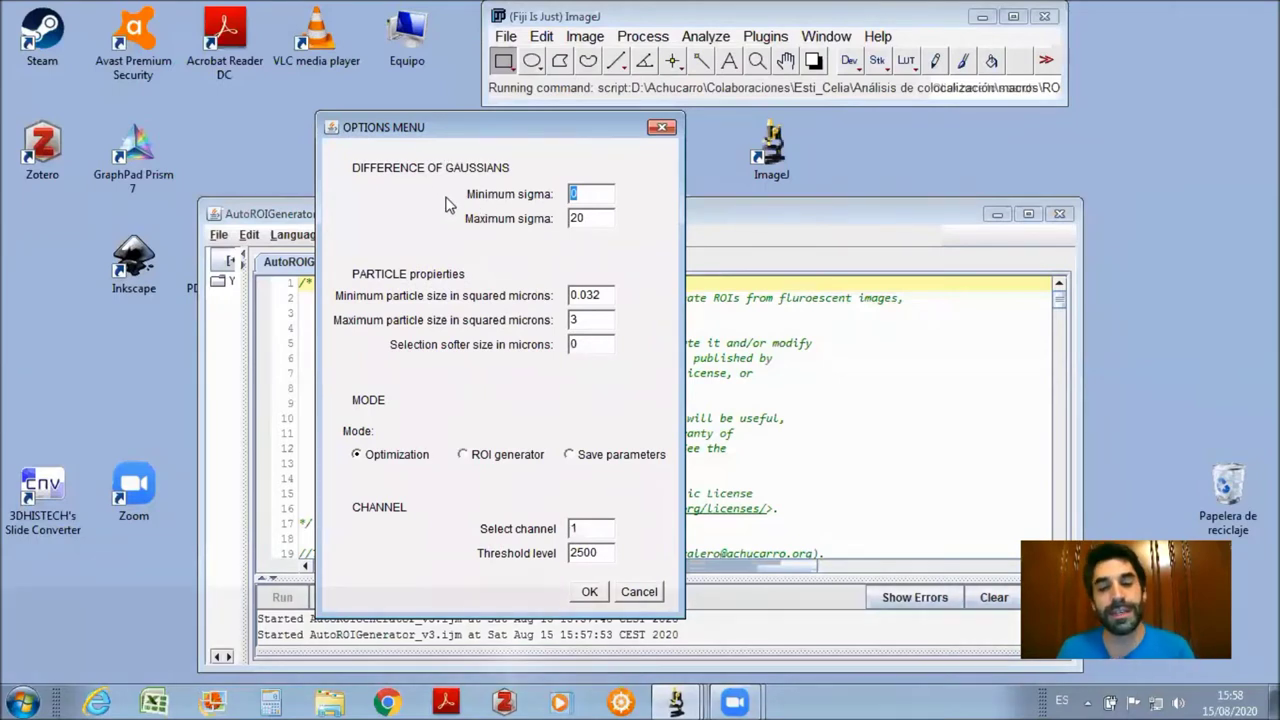
click(596, 191)
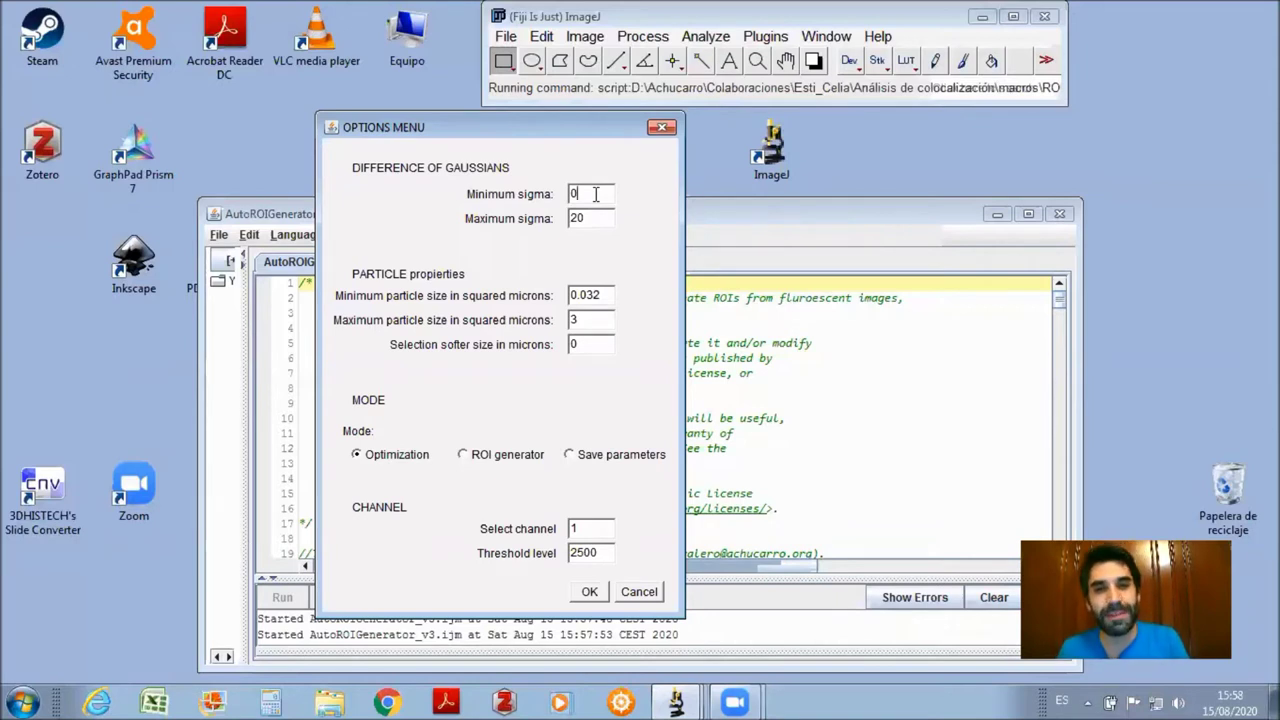
double_click(583, 220)
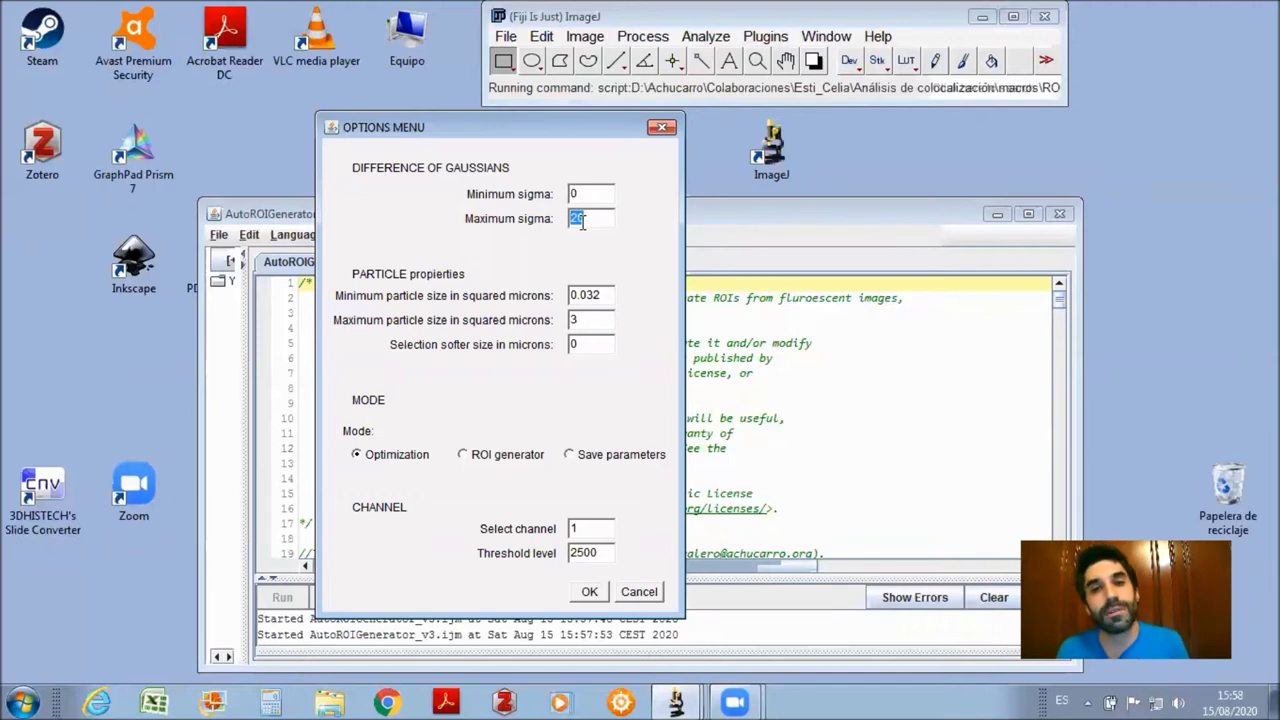
text(100)
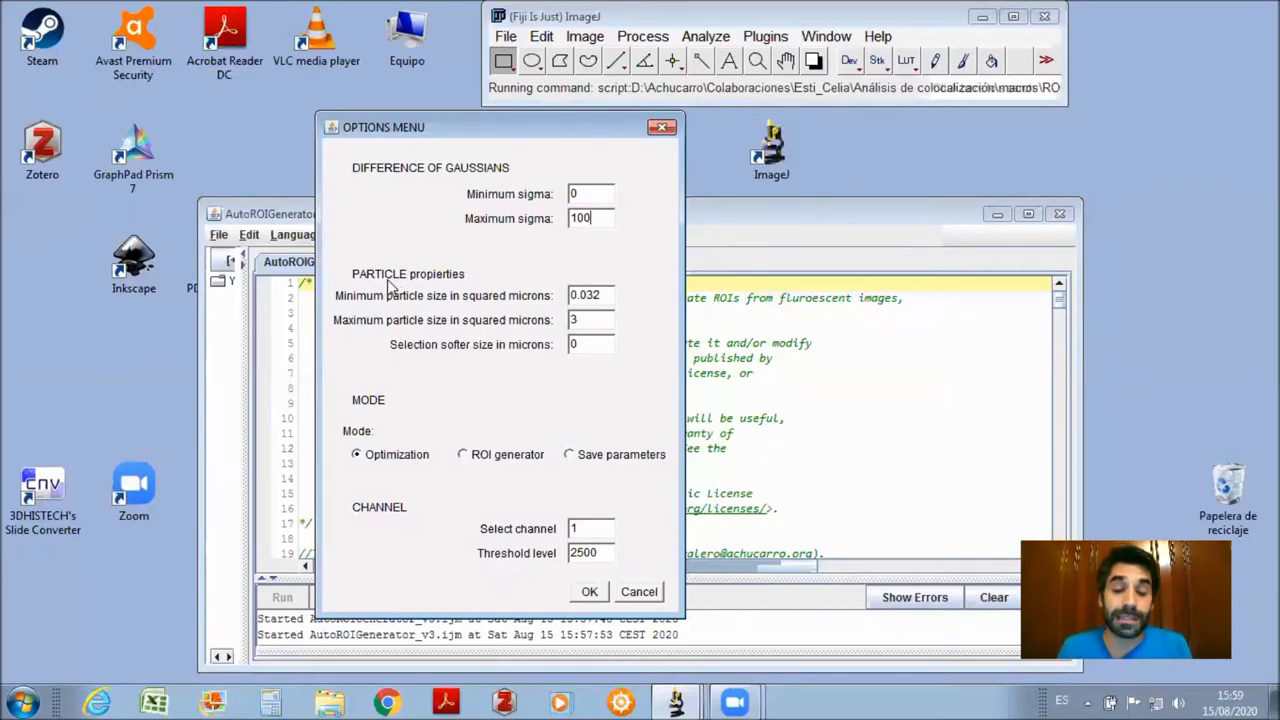
- Set the minimum particle size to 5, the maximum to 1000000 squared microns, and the selection softer size to 0.5 microns
drag(570, 297, 592, 291)
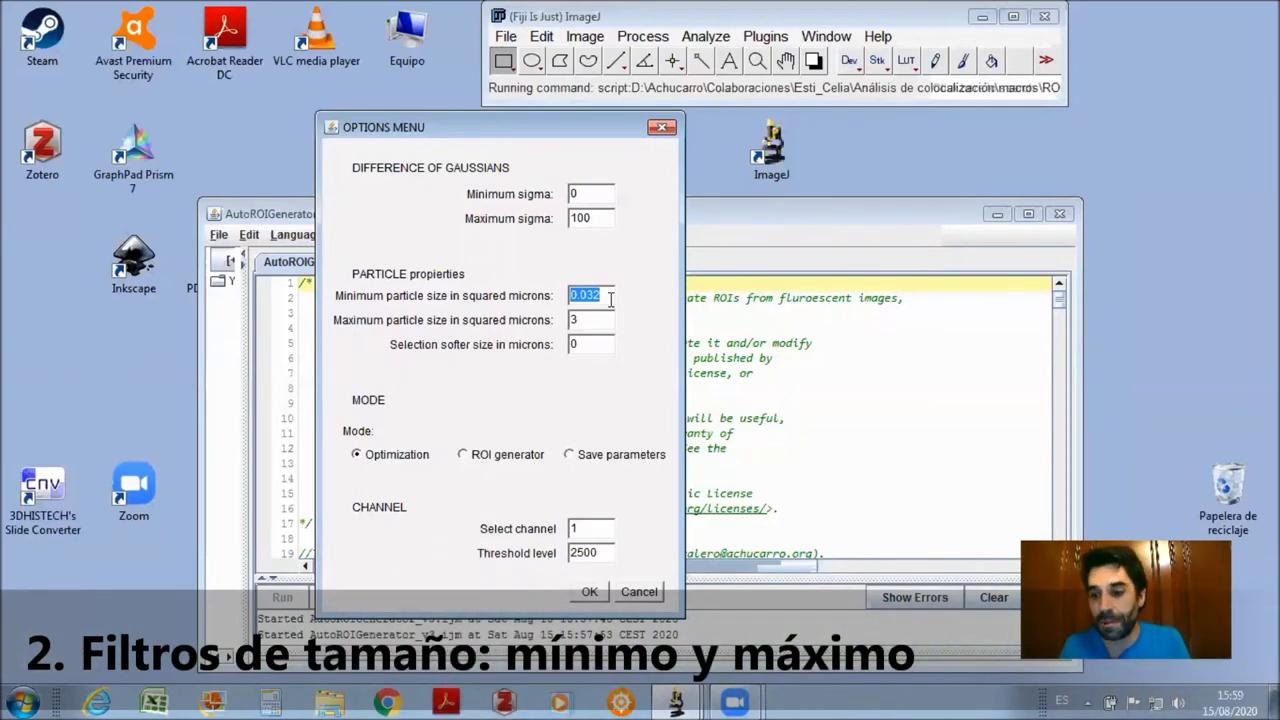
text(5)
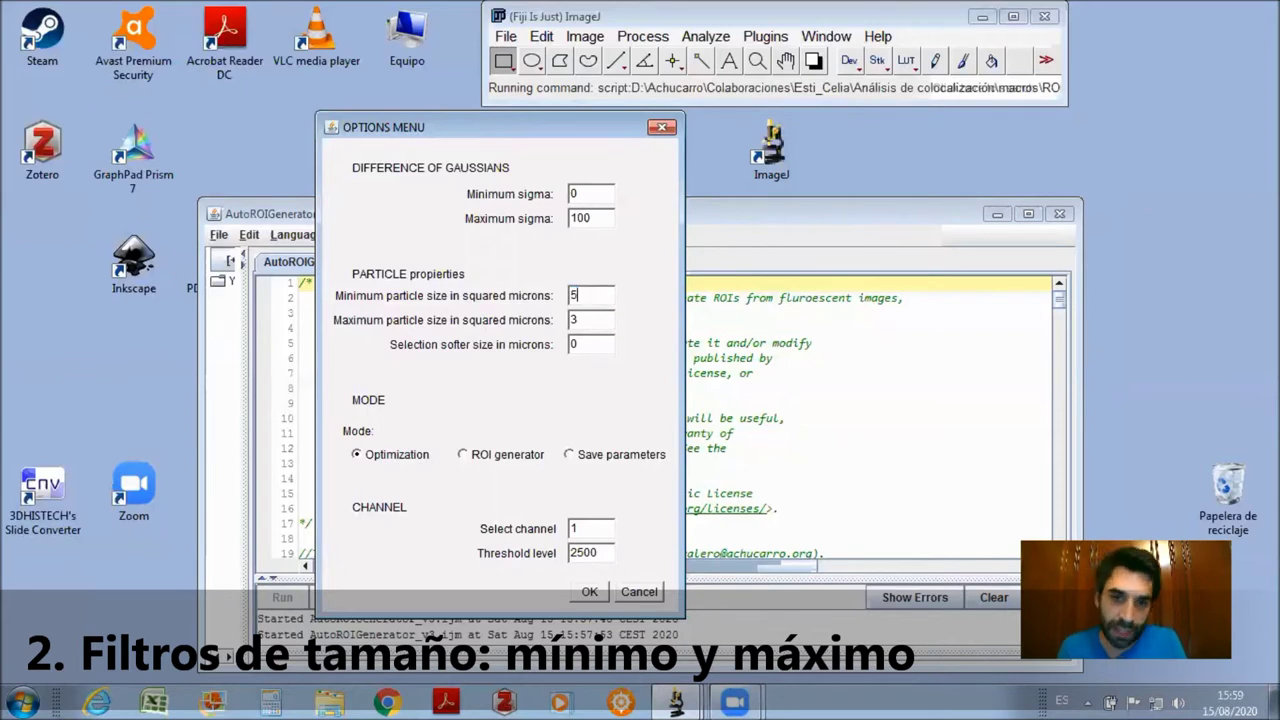
click(577, 319)
text(1000000)
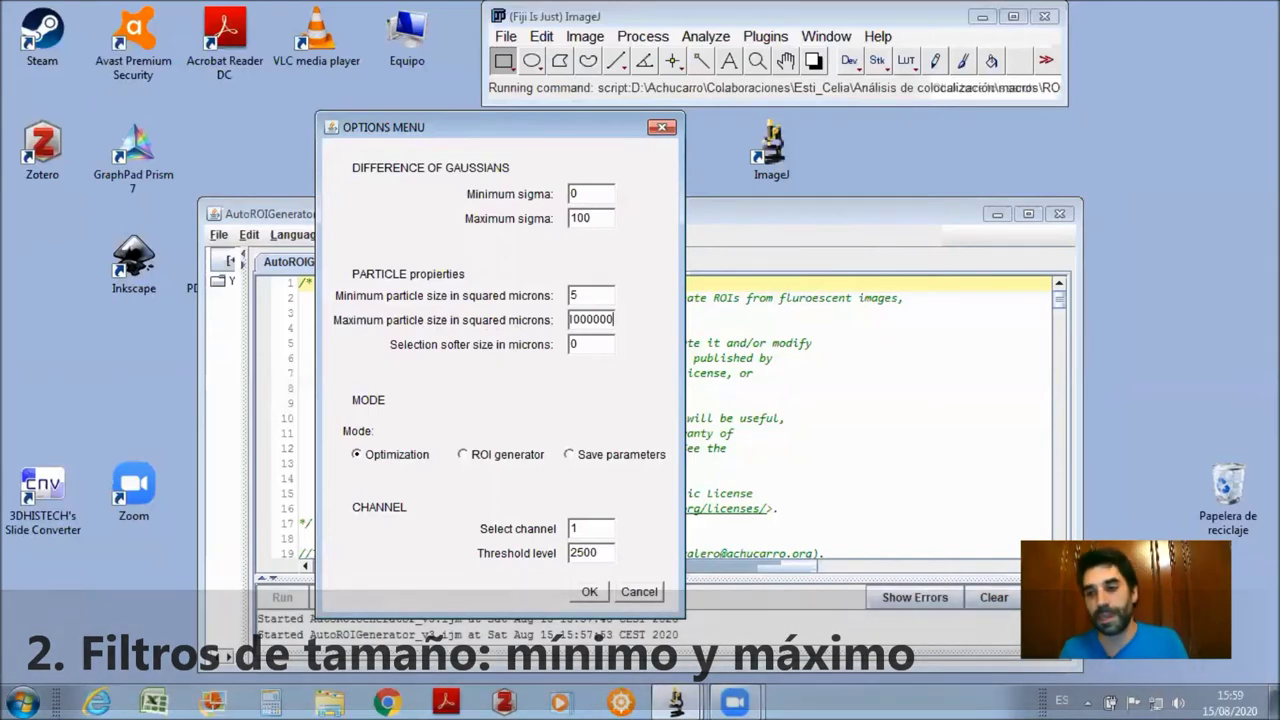
double_click(578, 343)
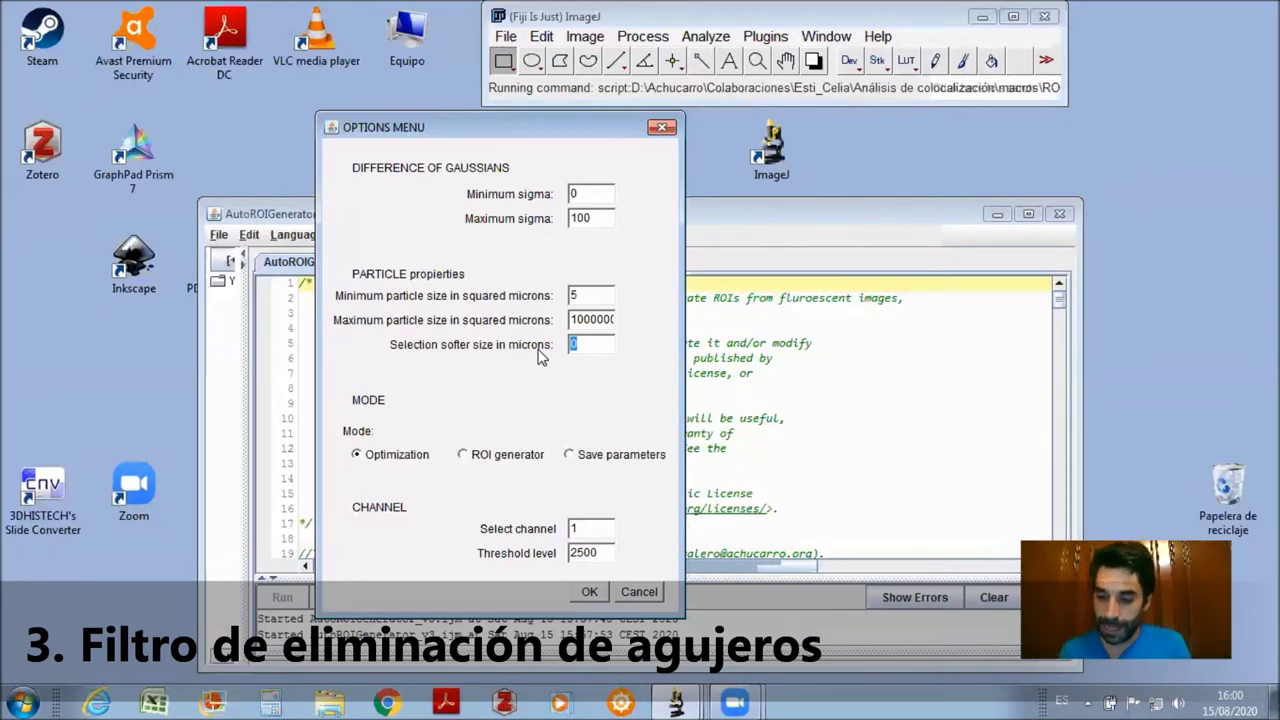
text(0.5)
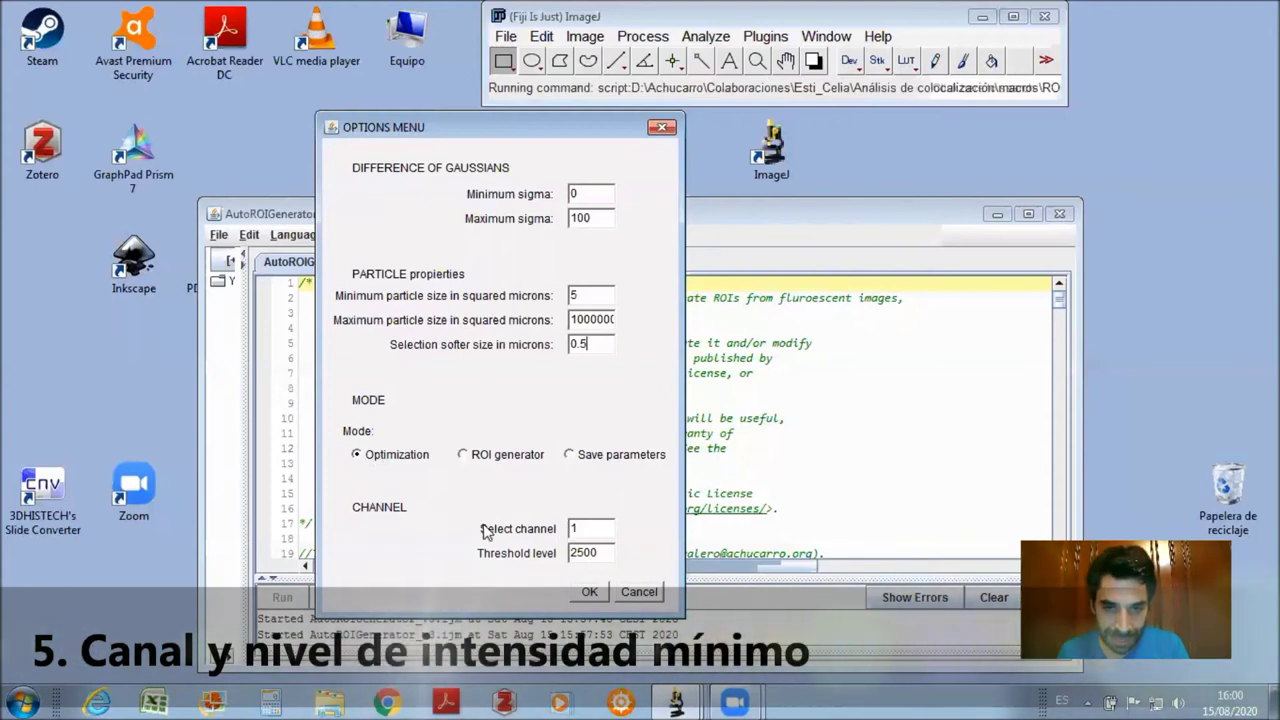
- Select channel 2 with a threshold level of 2500 and run the macro in Optimization mode
double_click(571, 528)
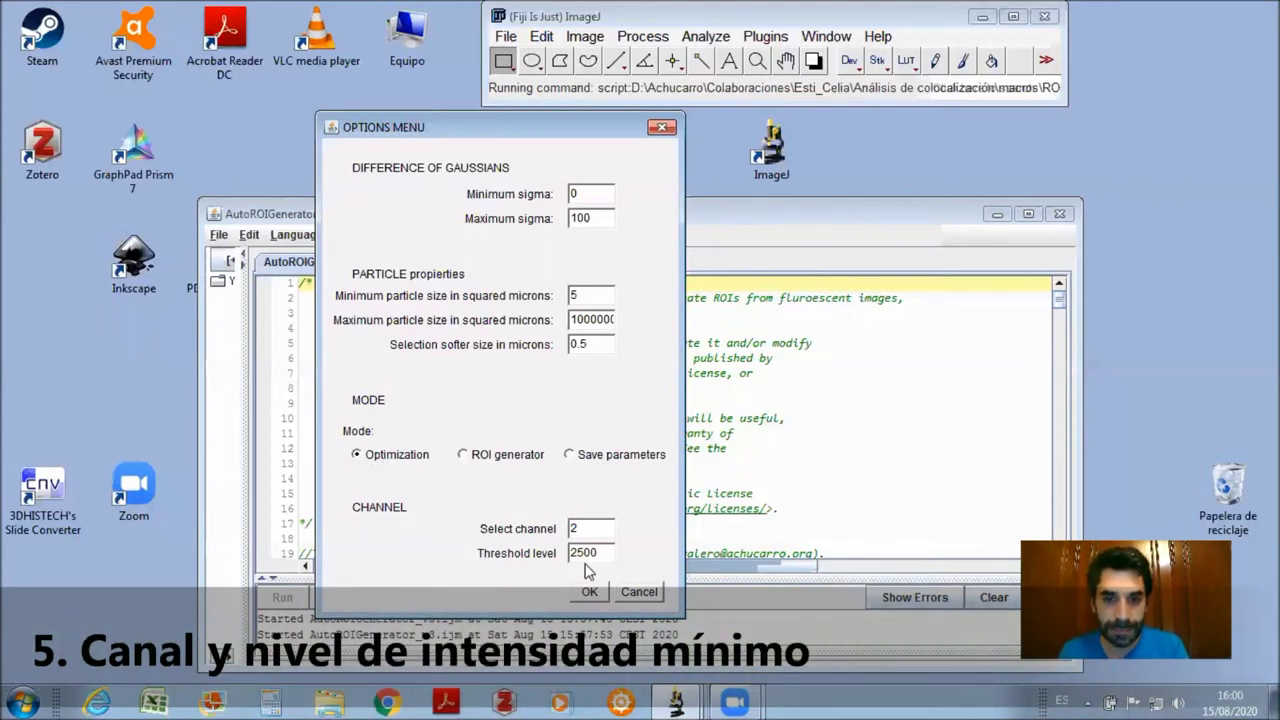
double_click(603, 556)
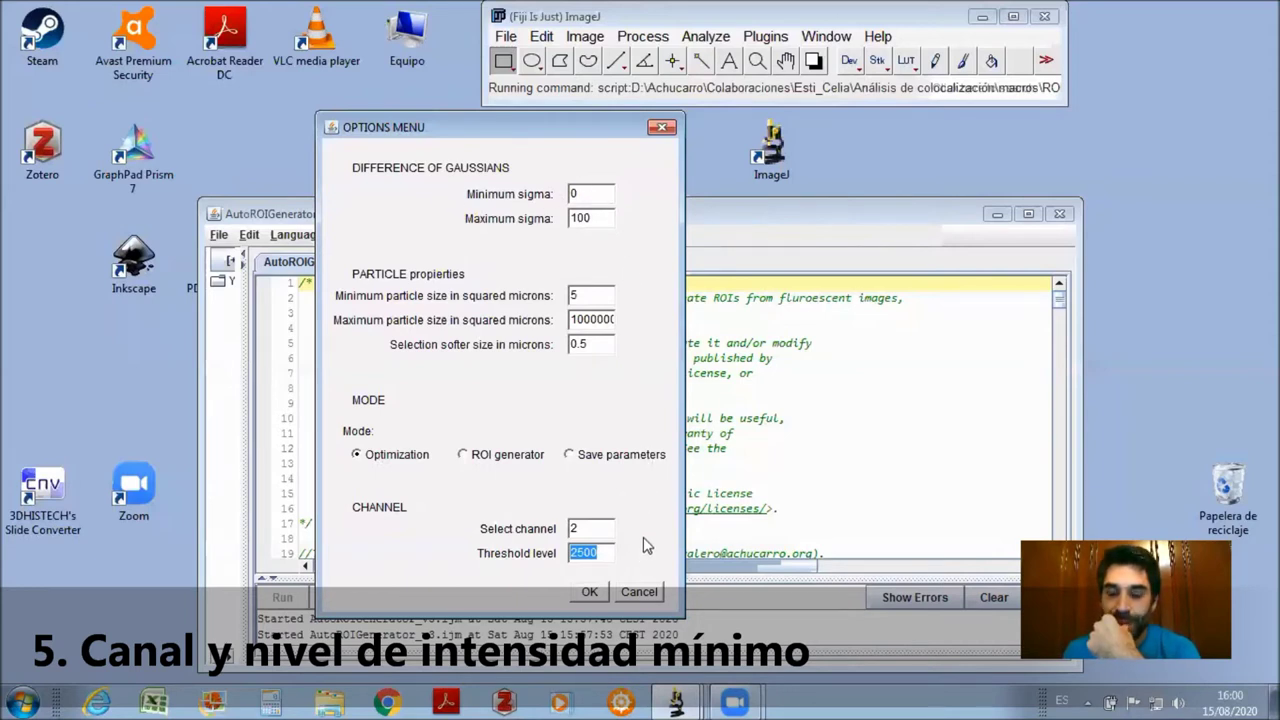
text(1)
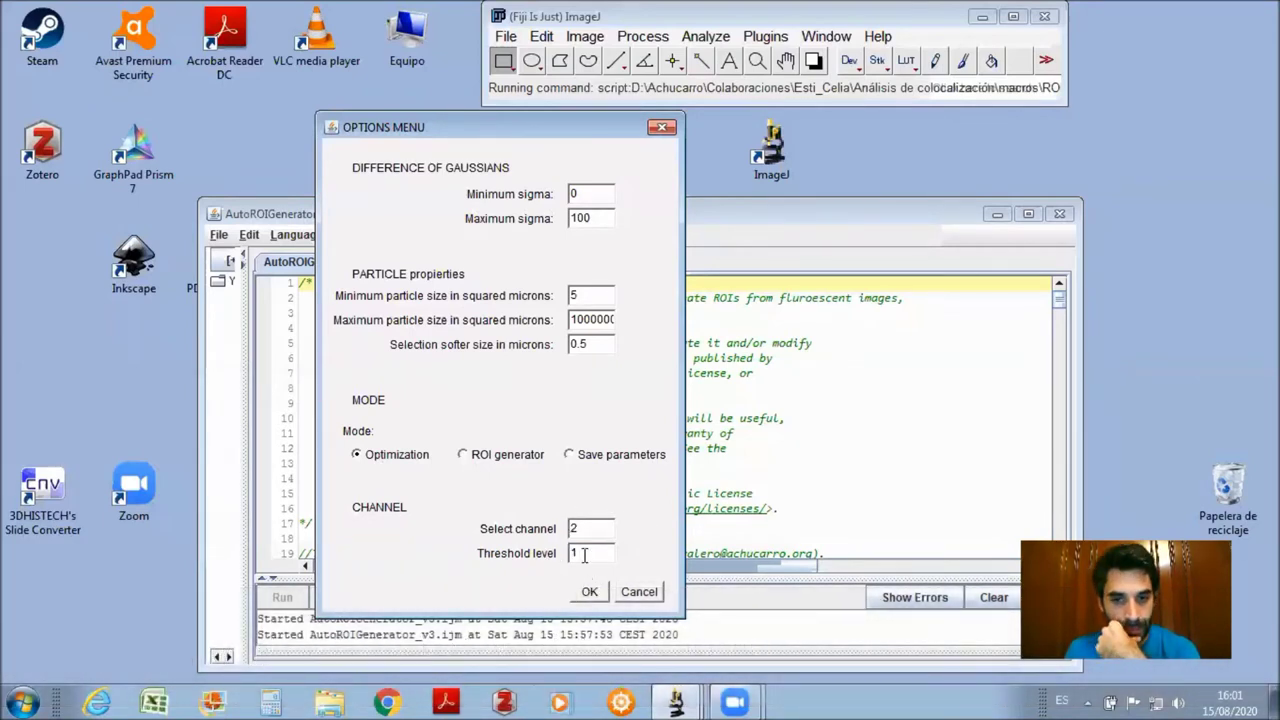
drag(582, 549, 562, 552)
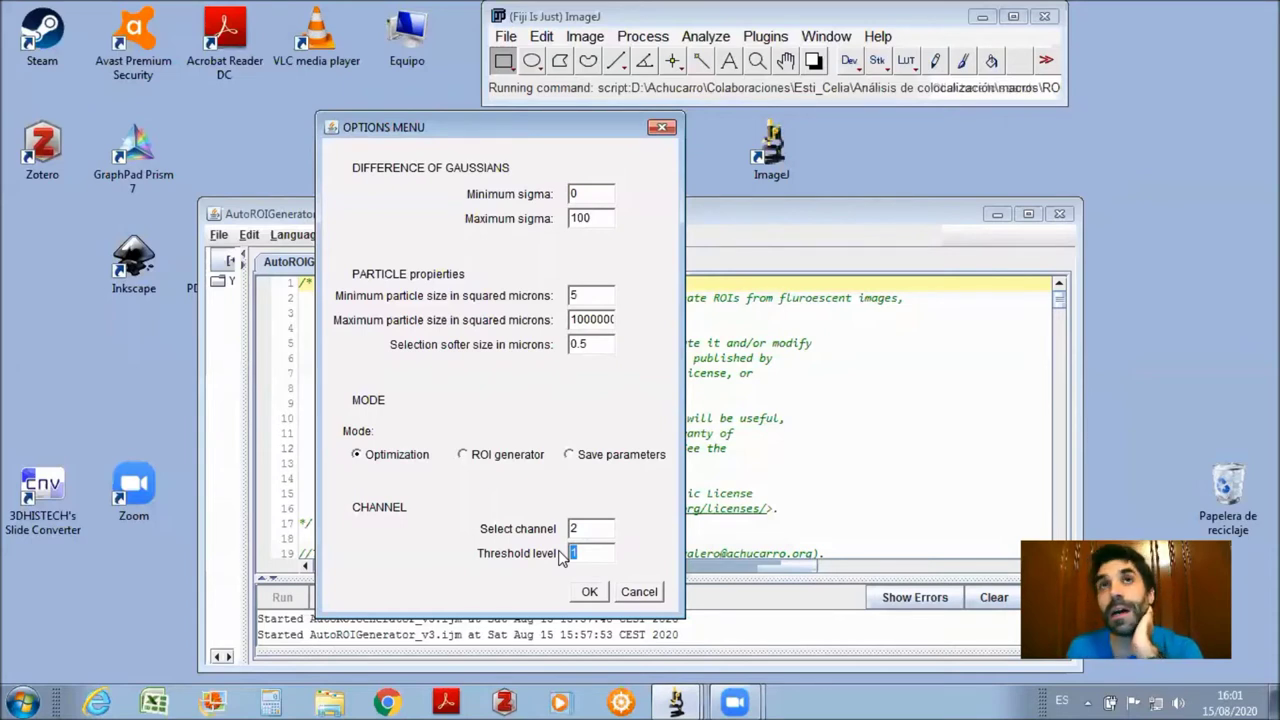
text(2500)
click(587, 594)
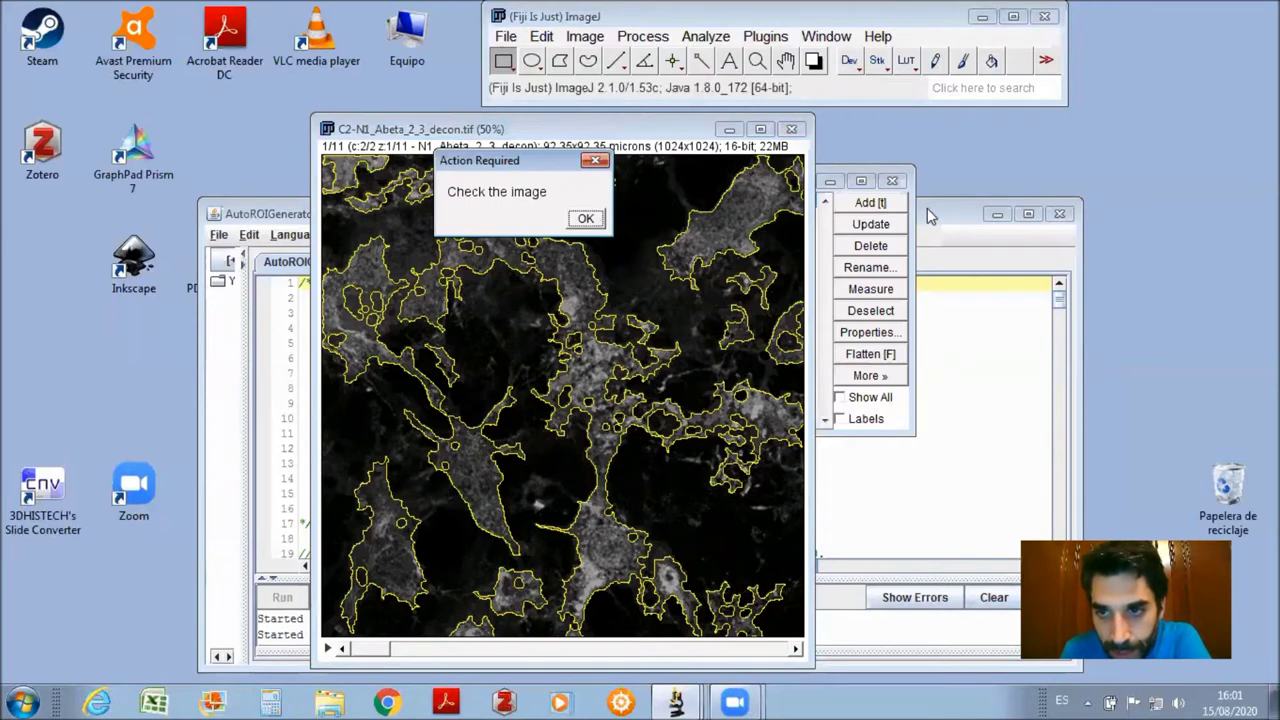
- Move the ROI Manager beside the image and step through the ROIs to check the outlines on every slice
click(820, 185)
drag(800, 192, 911, 201)
click(886, 224)
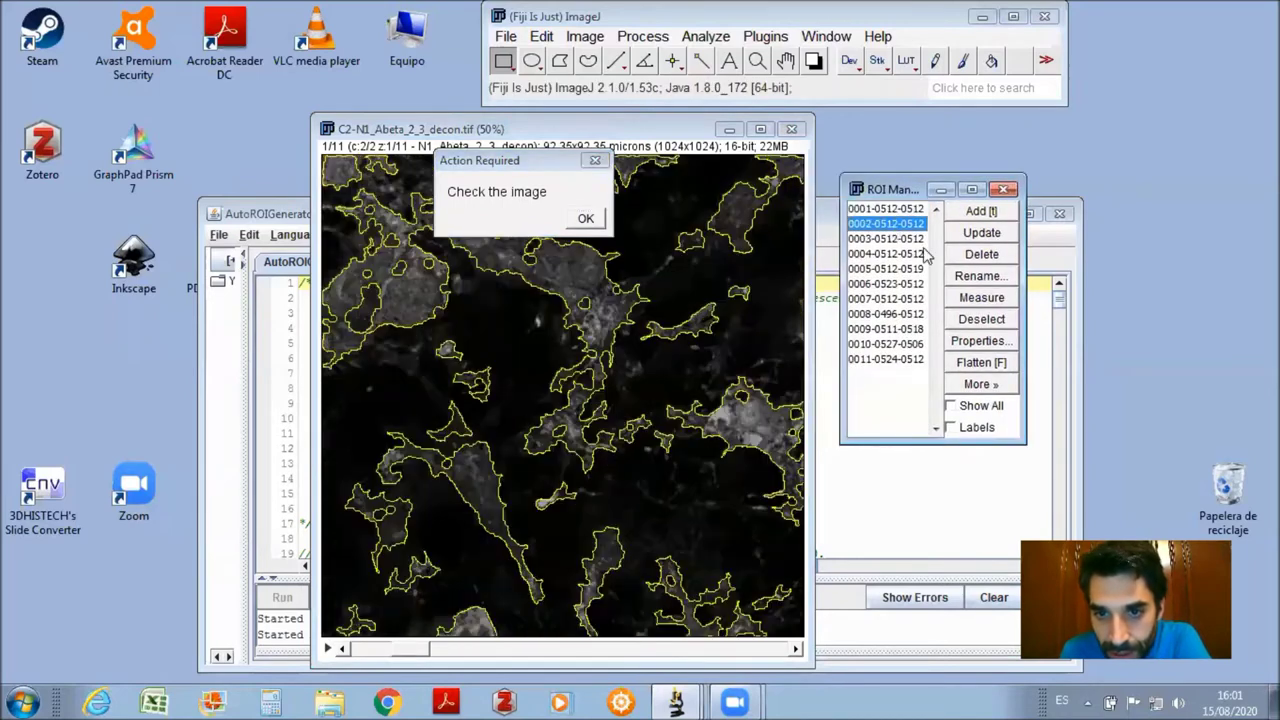
key(Down)
key(Down)
key(Down)
key(Down)
key(Down)
key(Down)
key(Down)
key(Down)
key(Down)
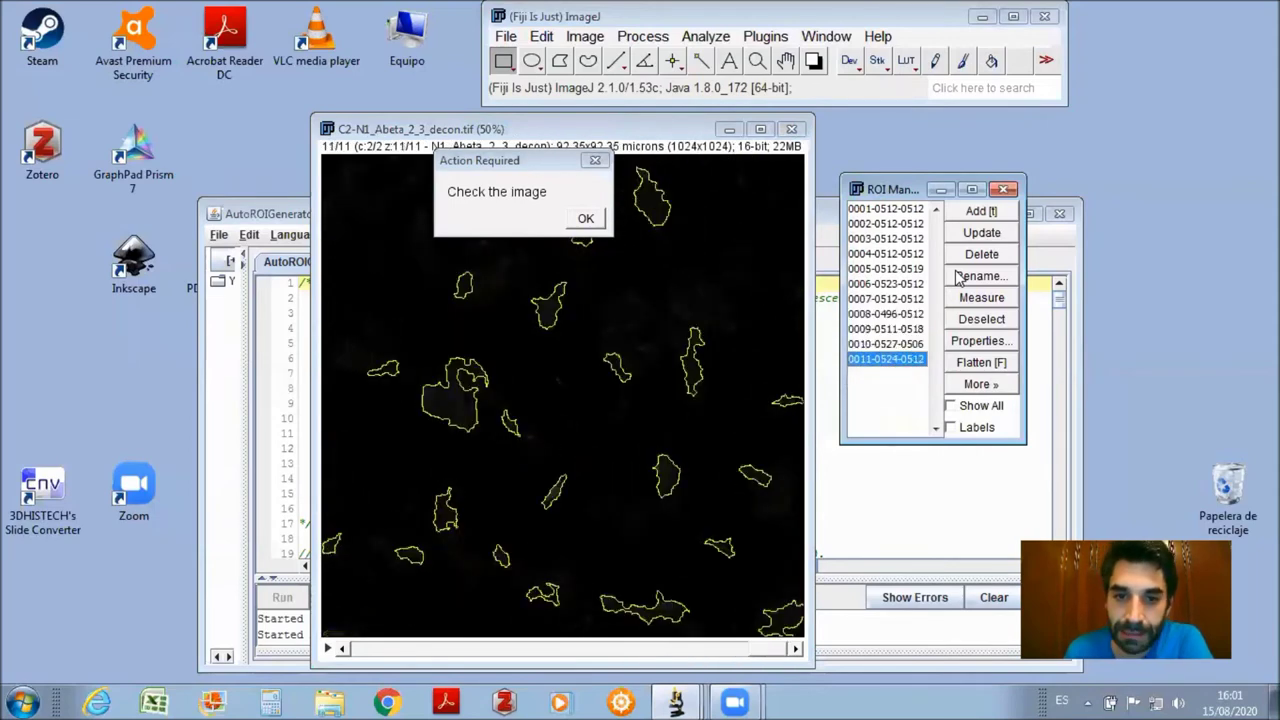
- Lower the image's display maximum to about 14143 to inspect the last slice's microglia against the ROI outlines
click(390, 131)
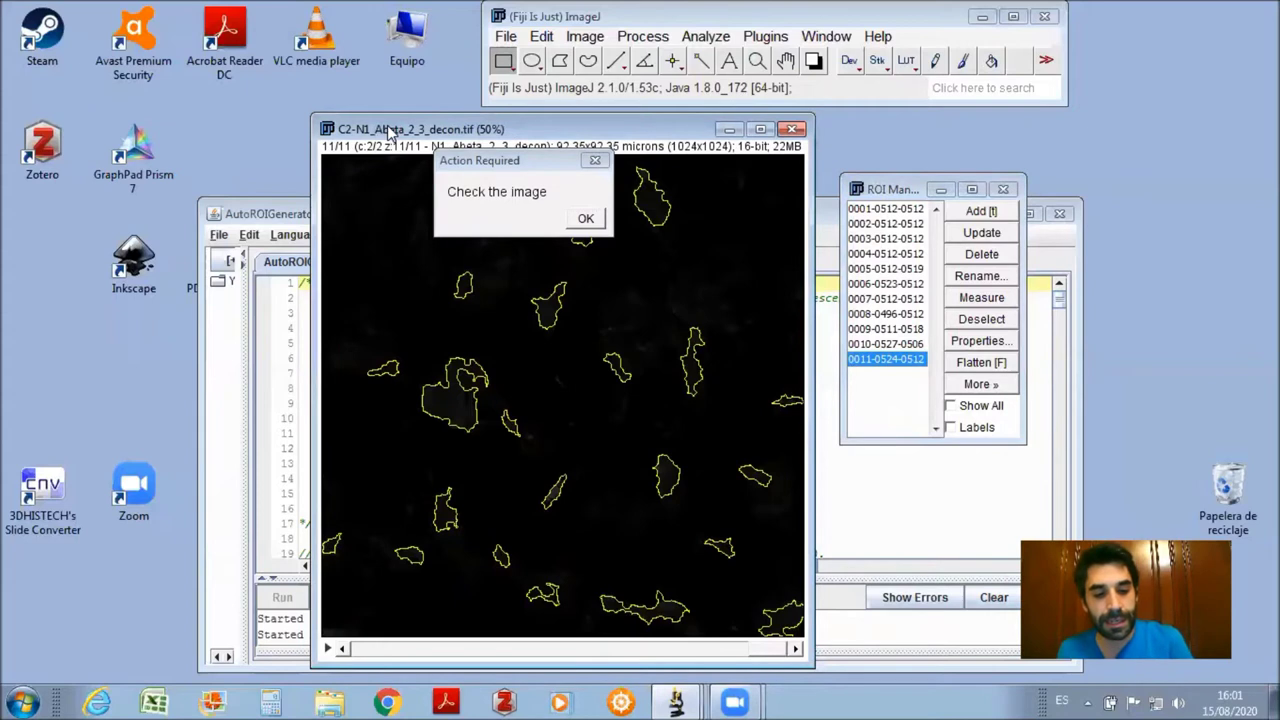
key(ctrl+shift+c)
drag(1137, 420, 1116, 420)
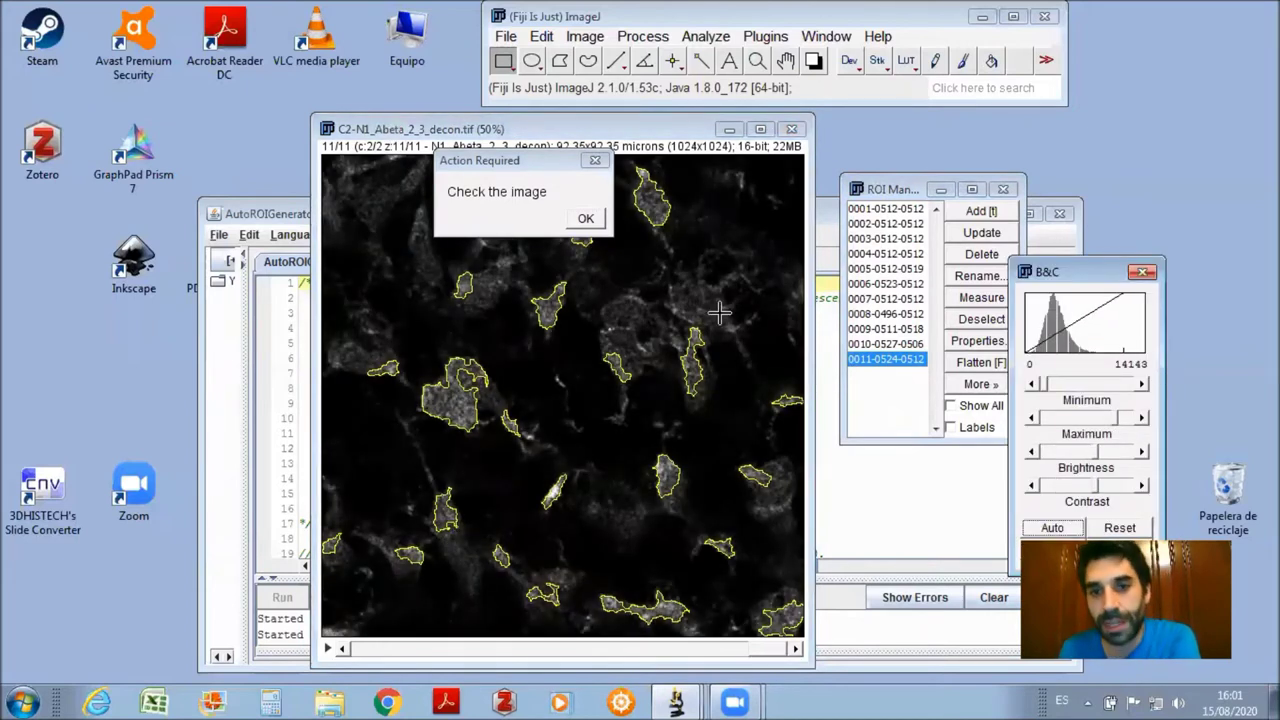
- Finish the image check, stay on the same image, and rerun the optimization with the threshold level set to 1
click(596, 220)
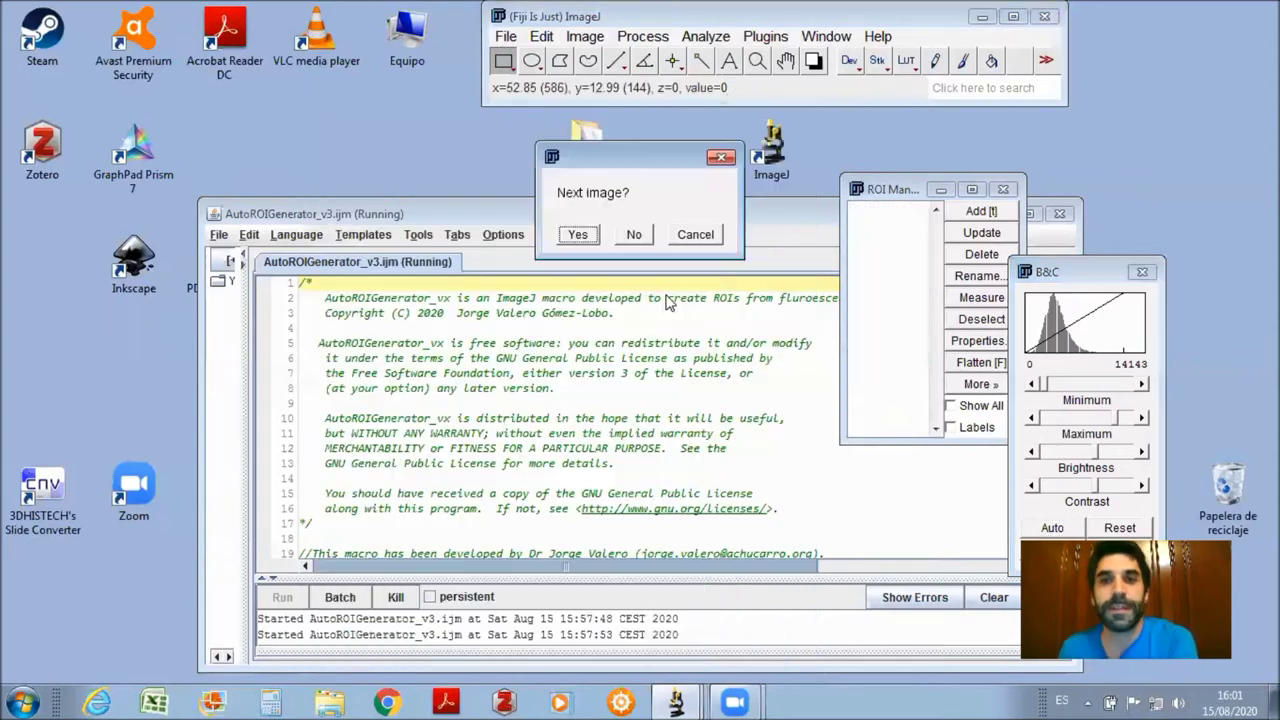
click(632, 236)
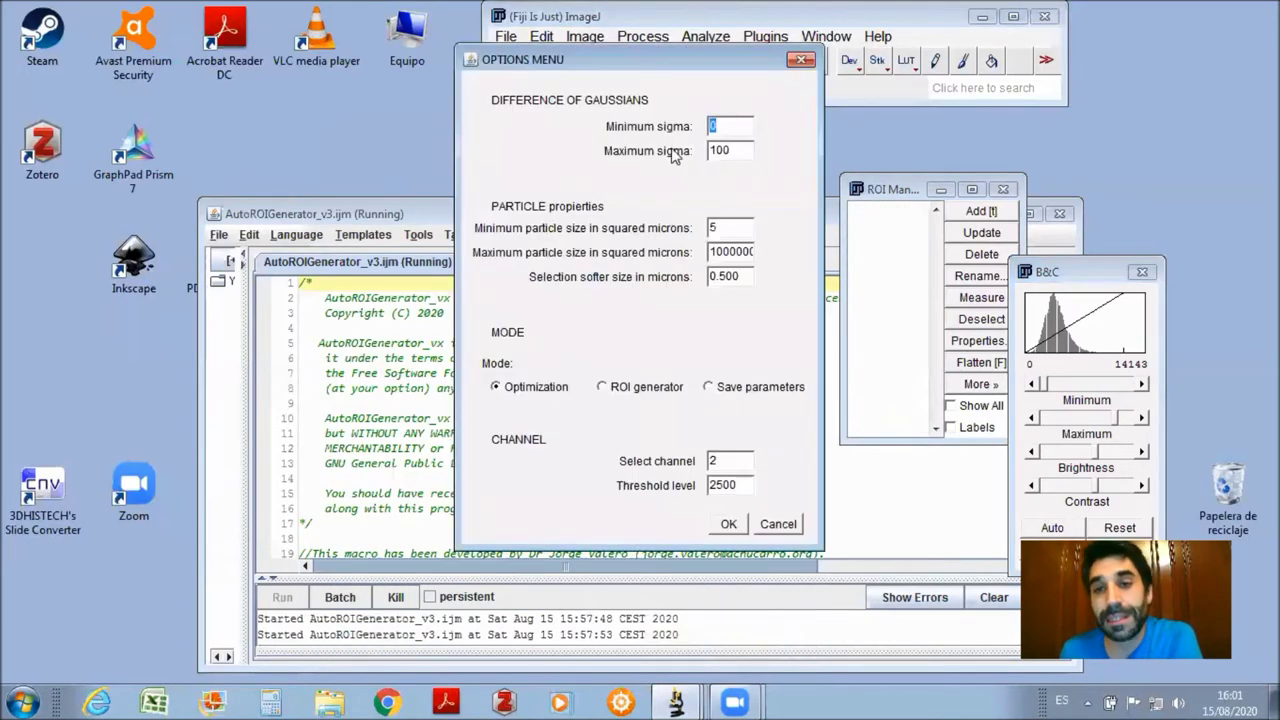
click(744, 487)
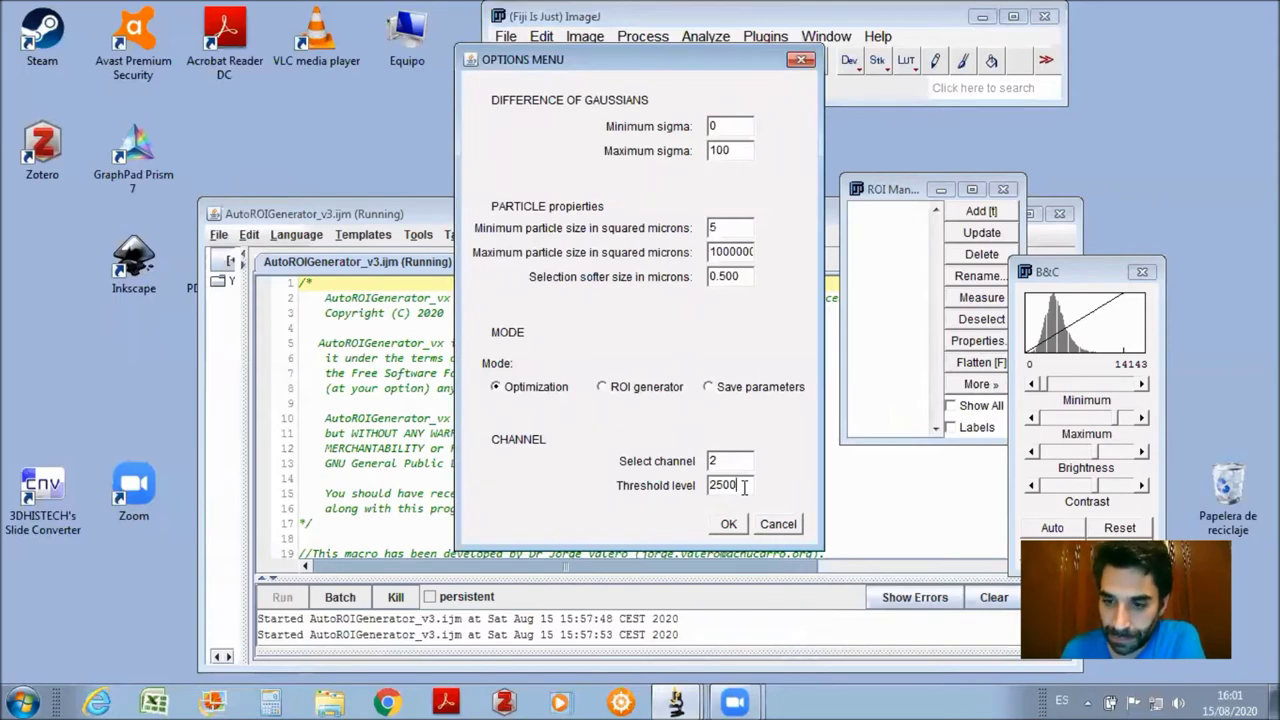
click(729, 524)
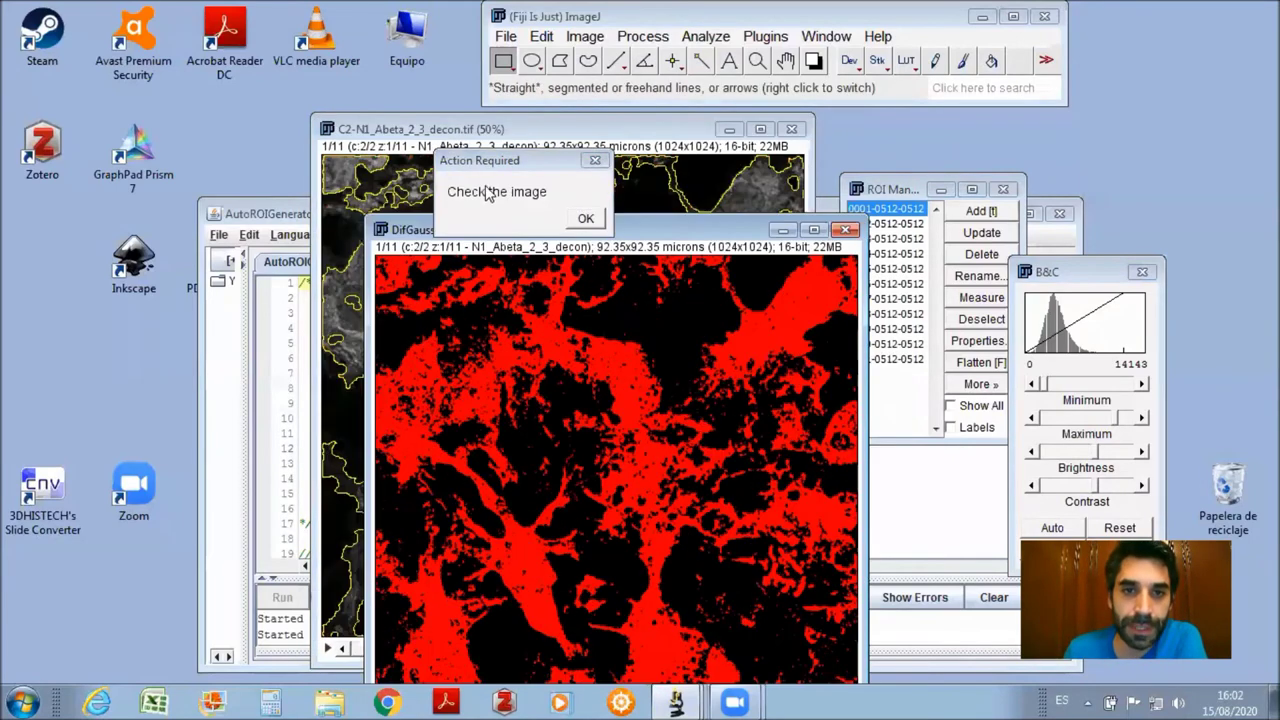
- Check the new ROIs slice by slice on the original image, then lower the display maximum to about 9999 on the last slice
click(420, 140)
drag(478, 162, 107, 233)
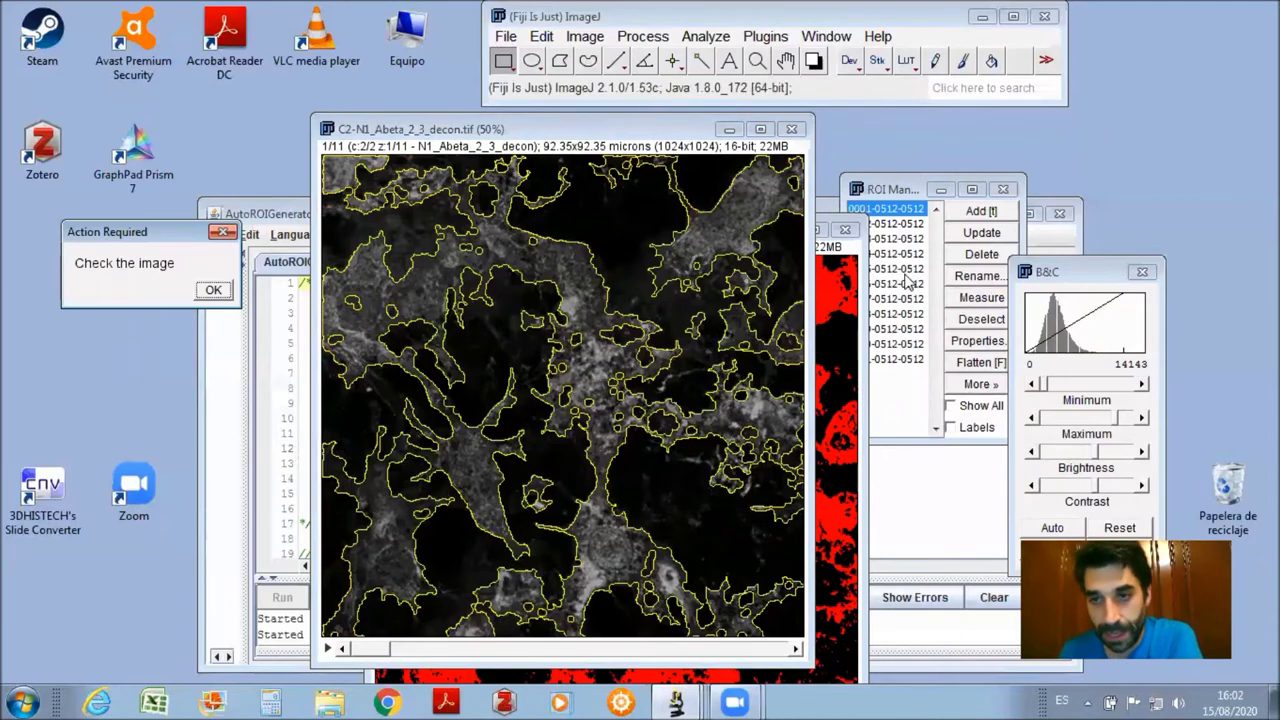
click(914, 225)
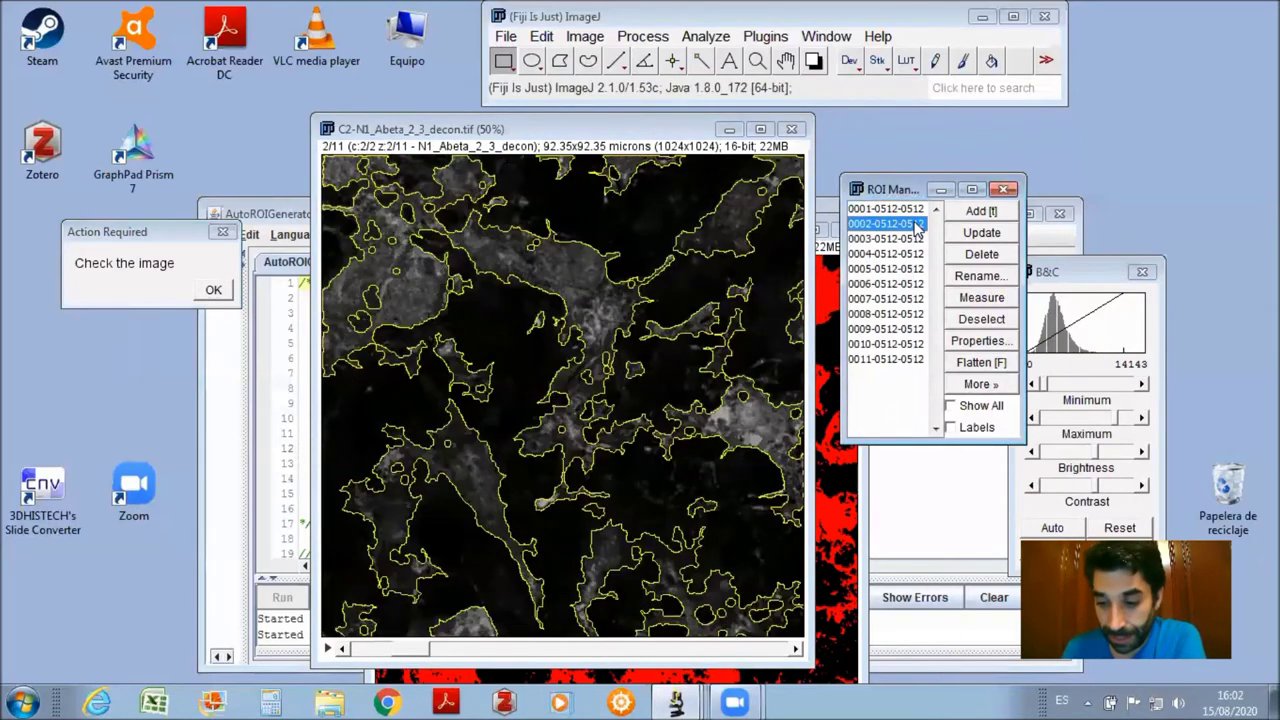
key(Down)
key(Down)
key(Down)
key(Down)
key(Down)
key(Down)
key(Down)
key(Down)
key(Down)
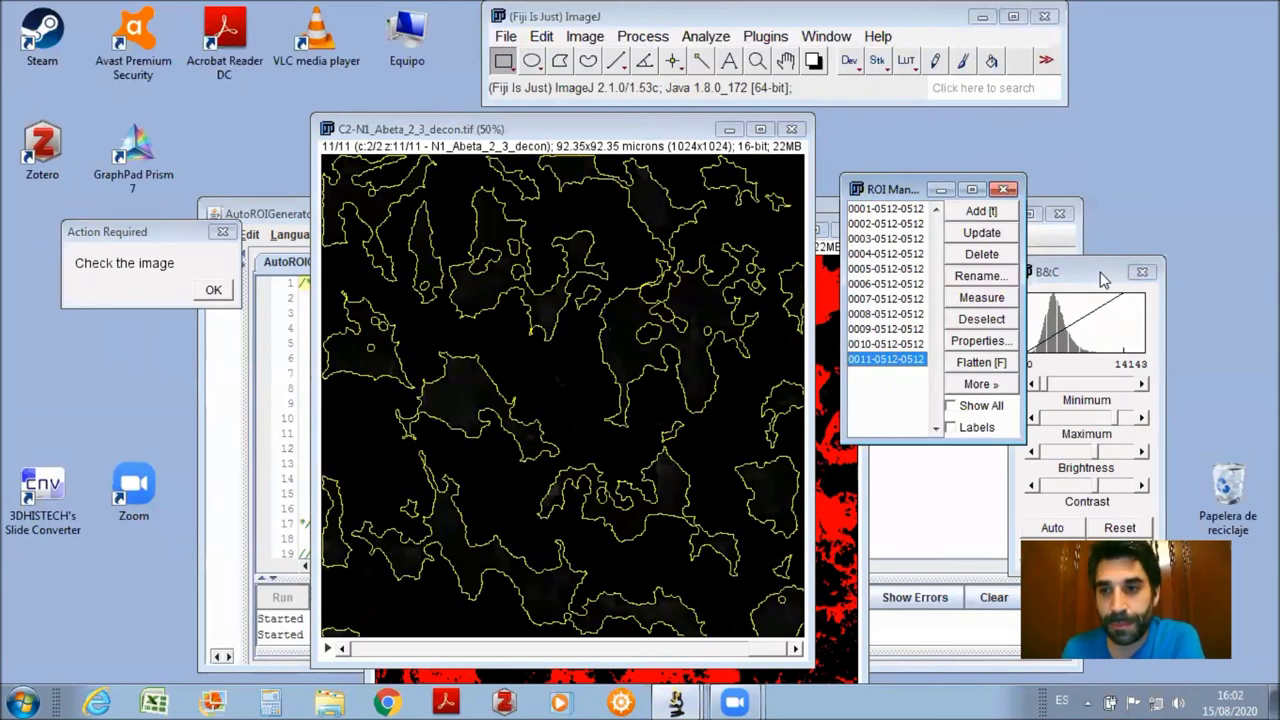
click(1131, 370)
drag(1136, 417, 1097, 420)
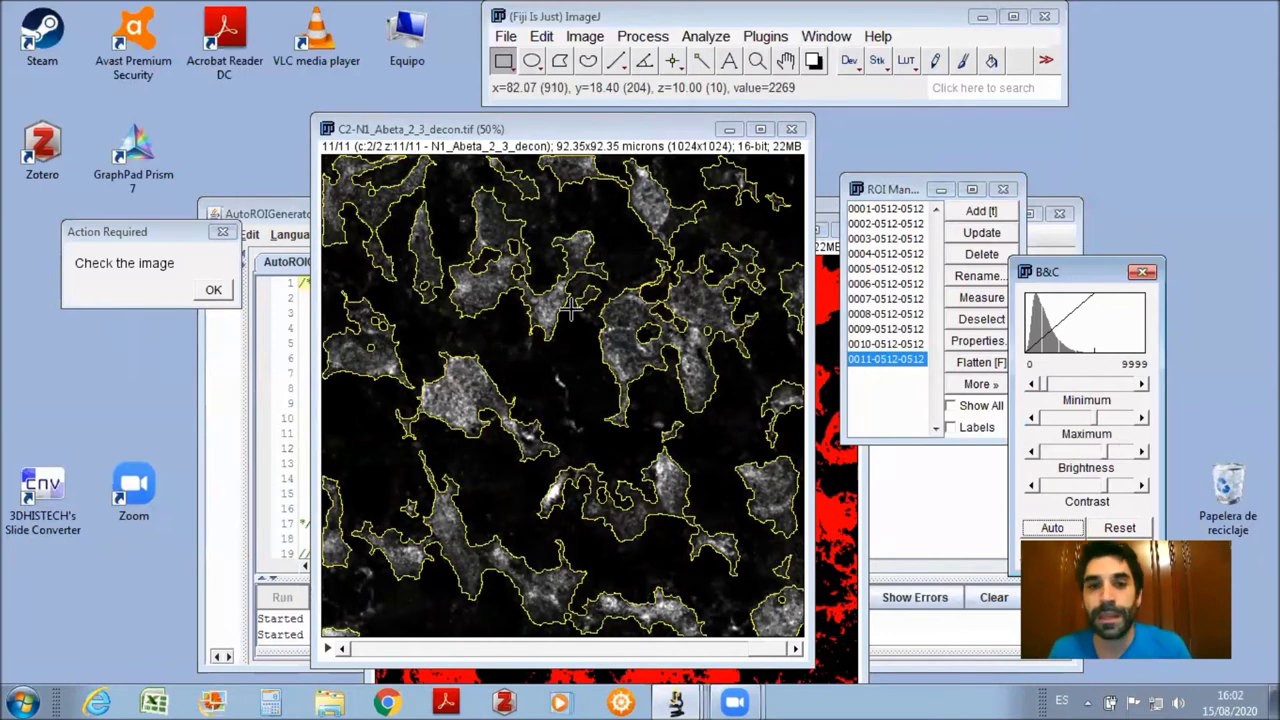
- Finish the check without advancing to the next image and run the macro in ROI generator mode with the current parameters
click(208, 289)
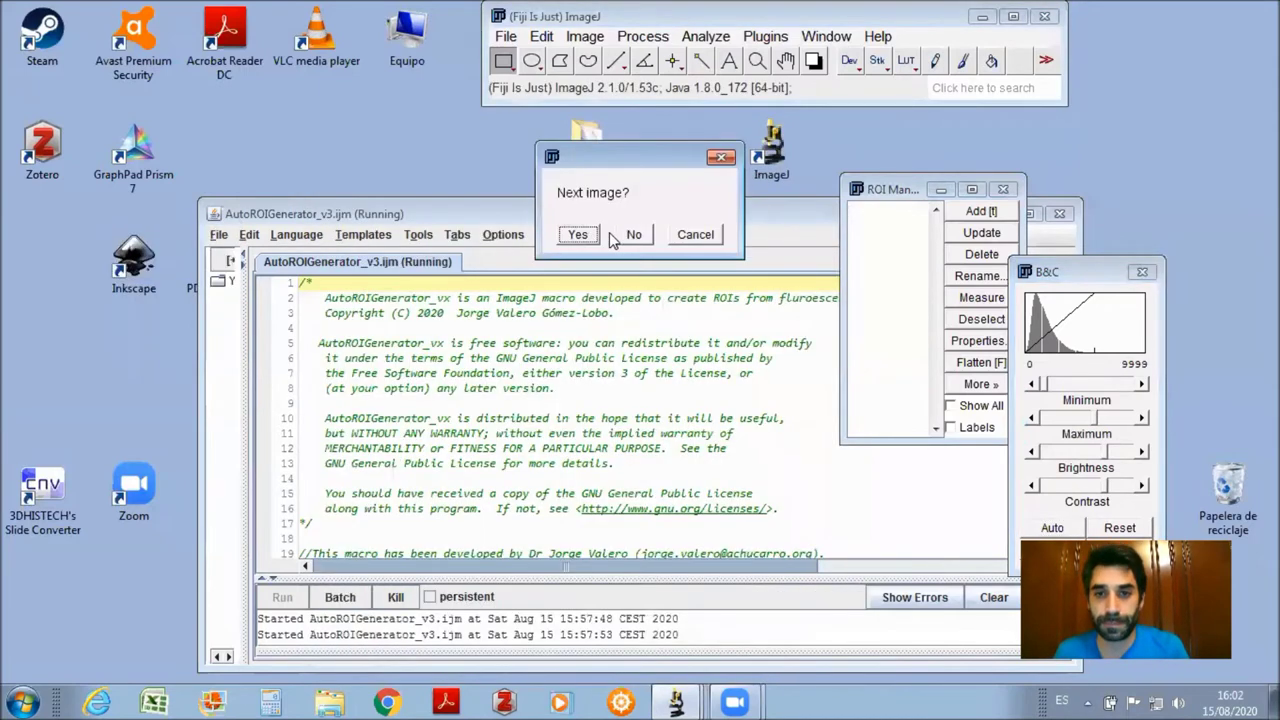
click(621, 237)
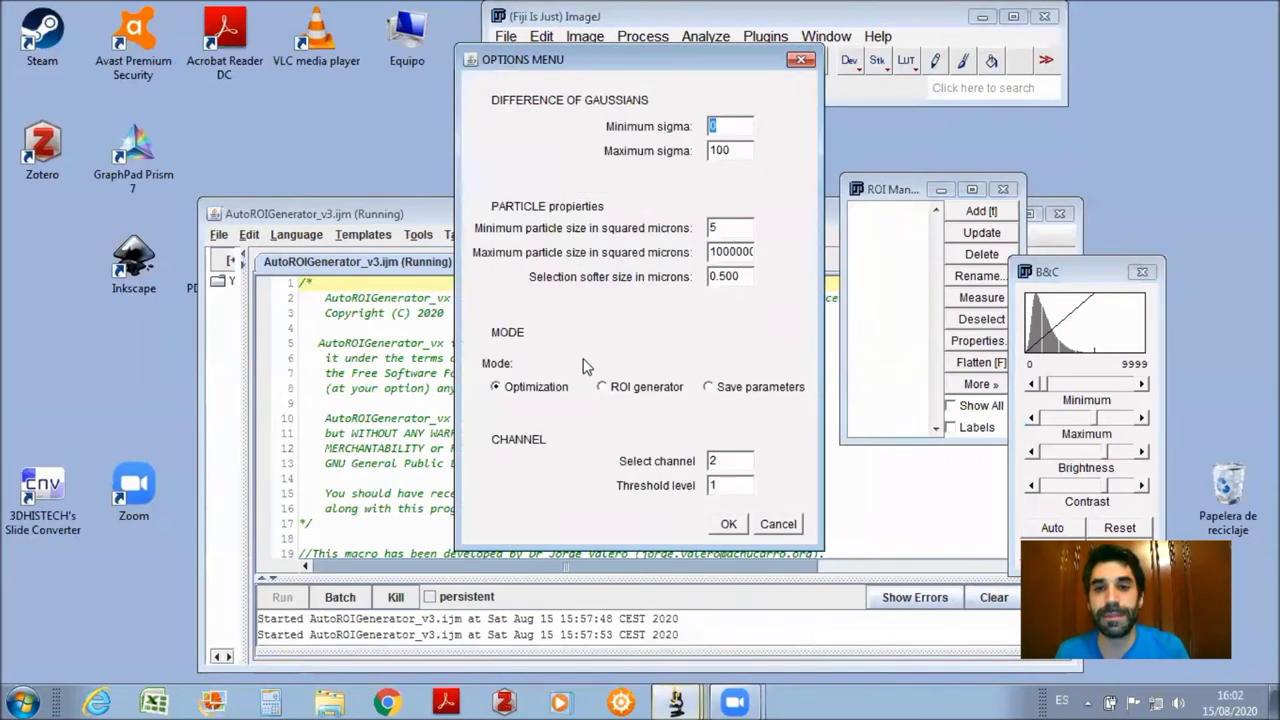
click(619, 387)
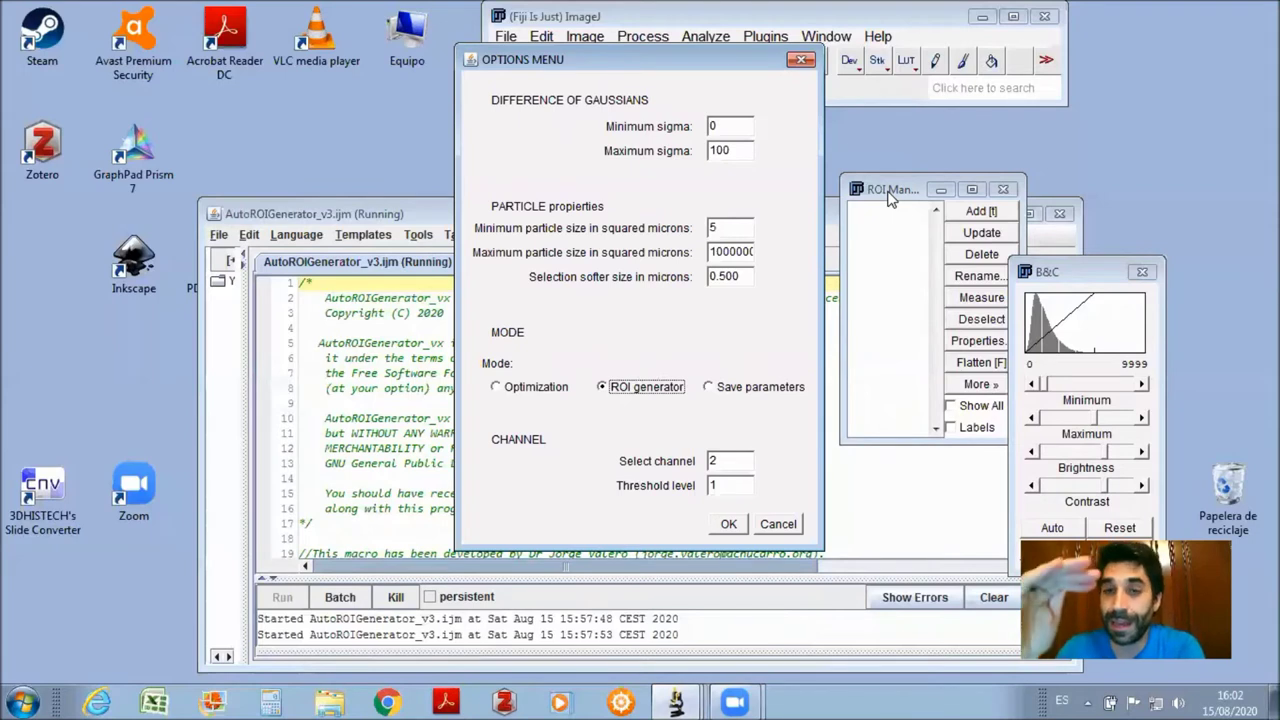
click(725, 524)
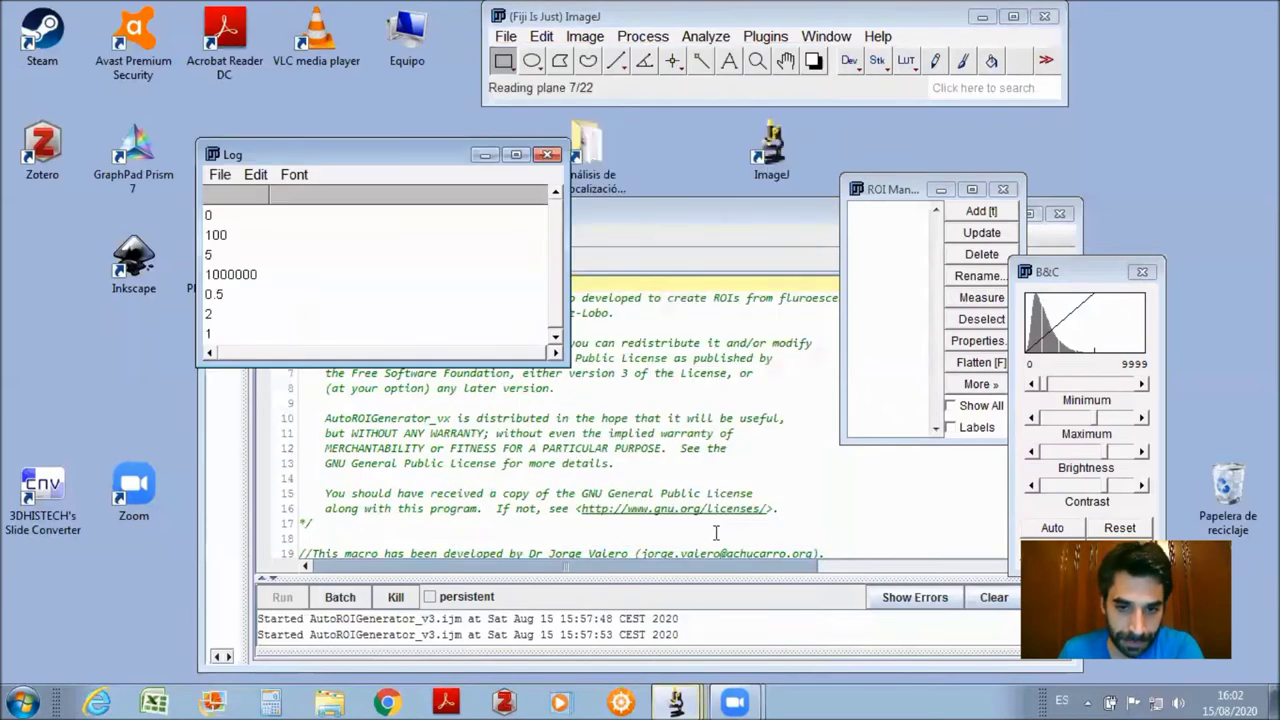
- Open the Thres analysis folder in the file browser and preview parametersAutoROI.txt
double_click(587, 150)
click(422, 170)
double_click(422, 170)
click(412, 205)
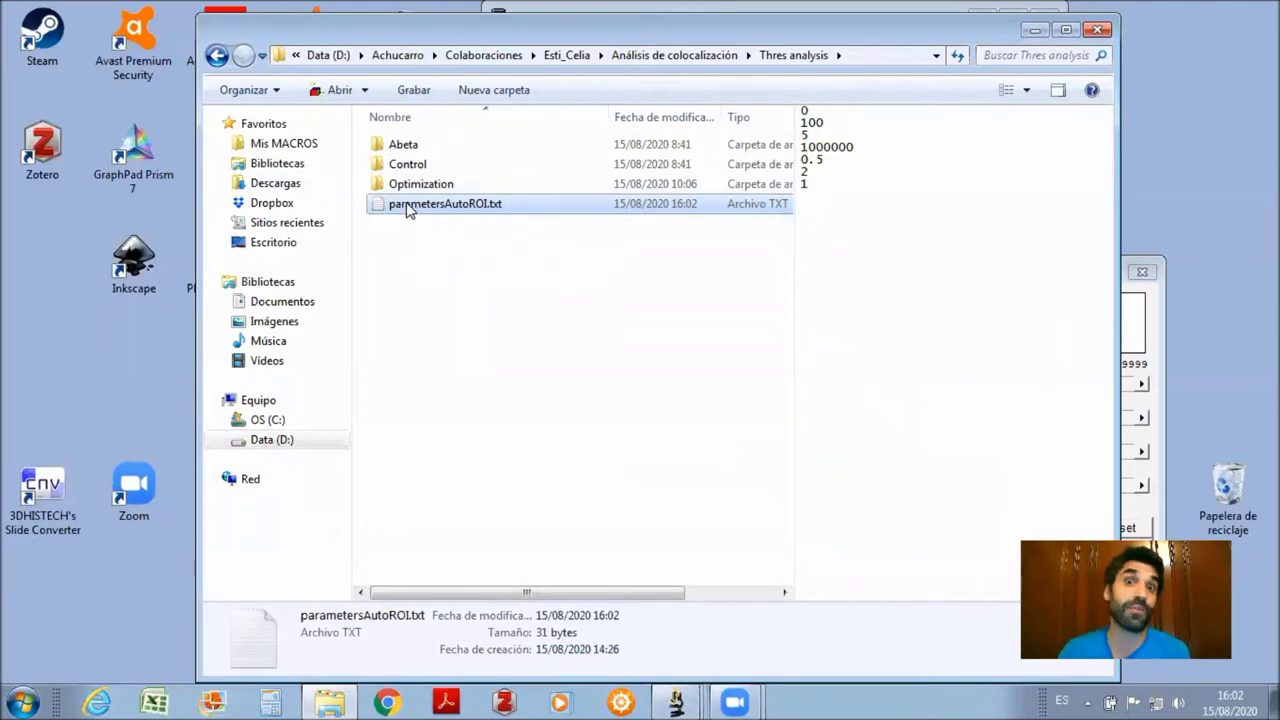
- Open the ROIsMicroglia folder in the Abeta group's n1 replicate to check the saved ROI files
double_click(405, 145)
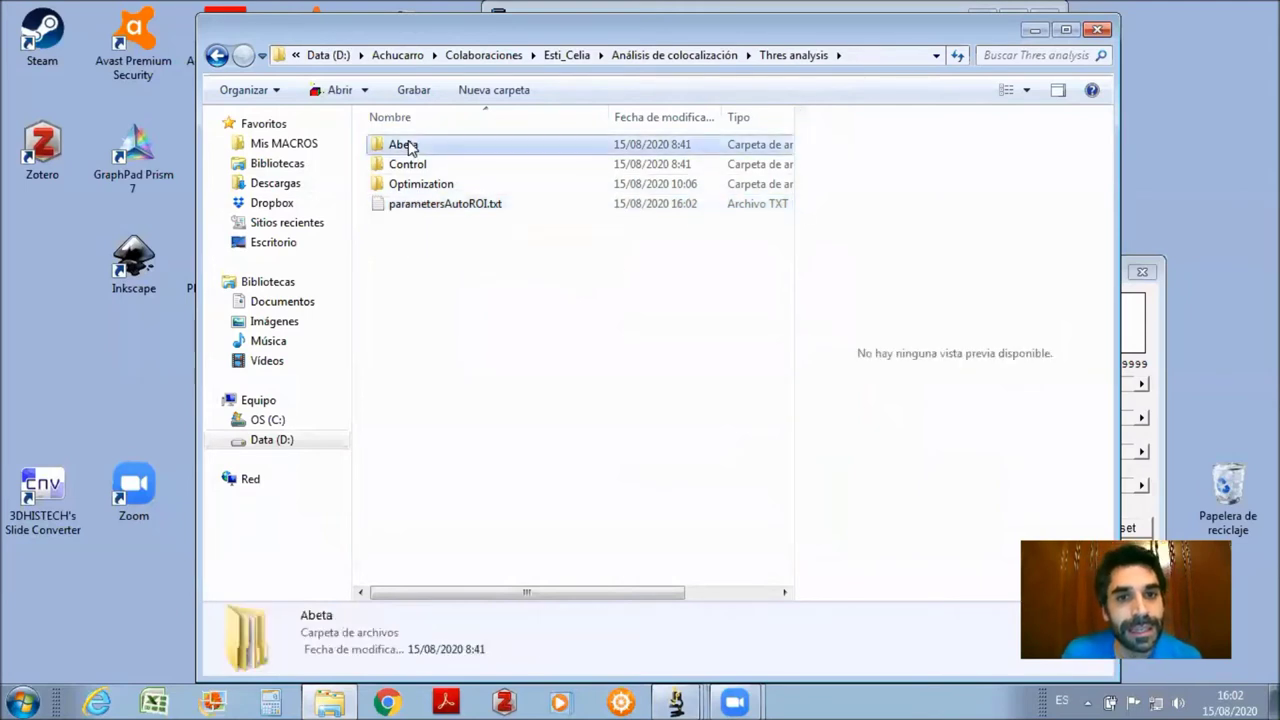
double_click(395, 145)
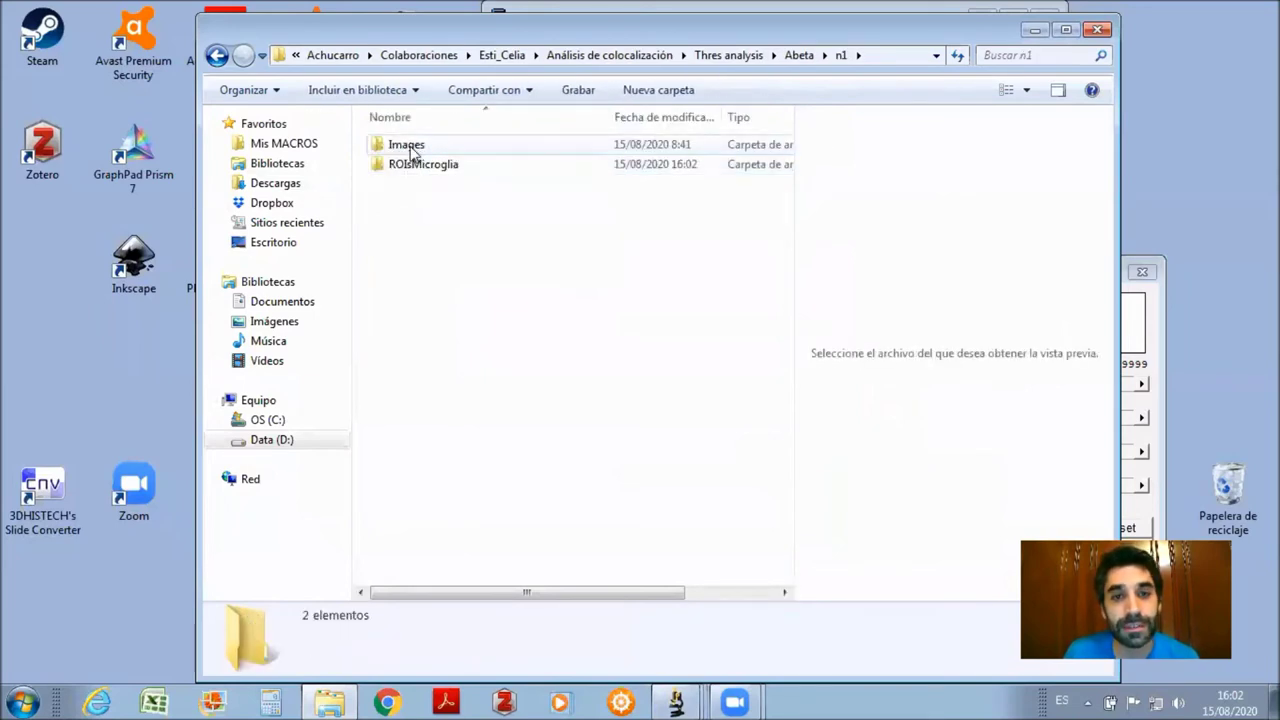
click(400, 167)
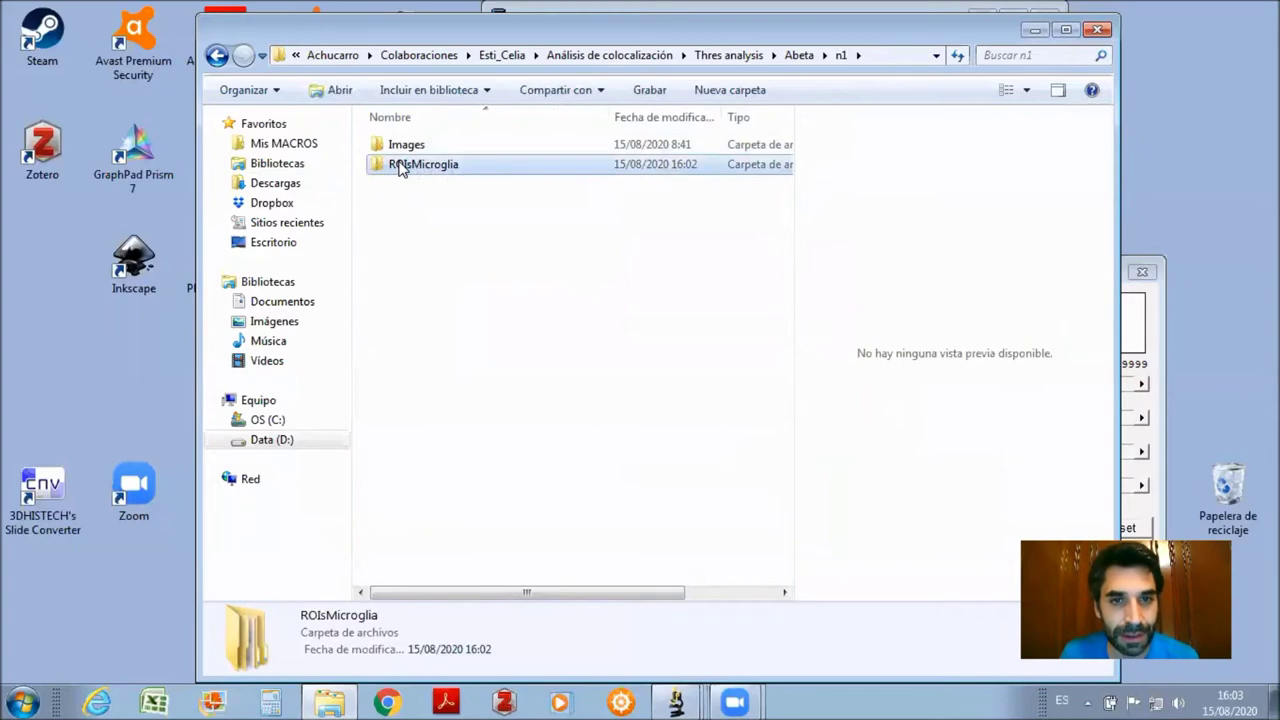
double_click(401, 168)
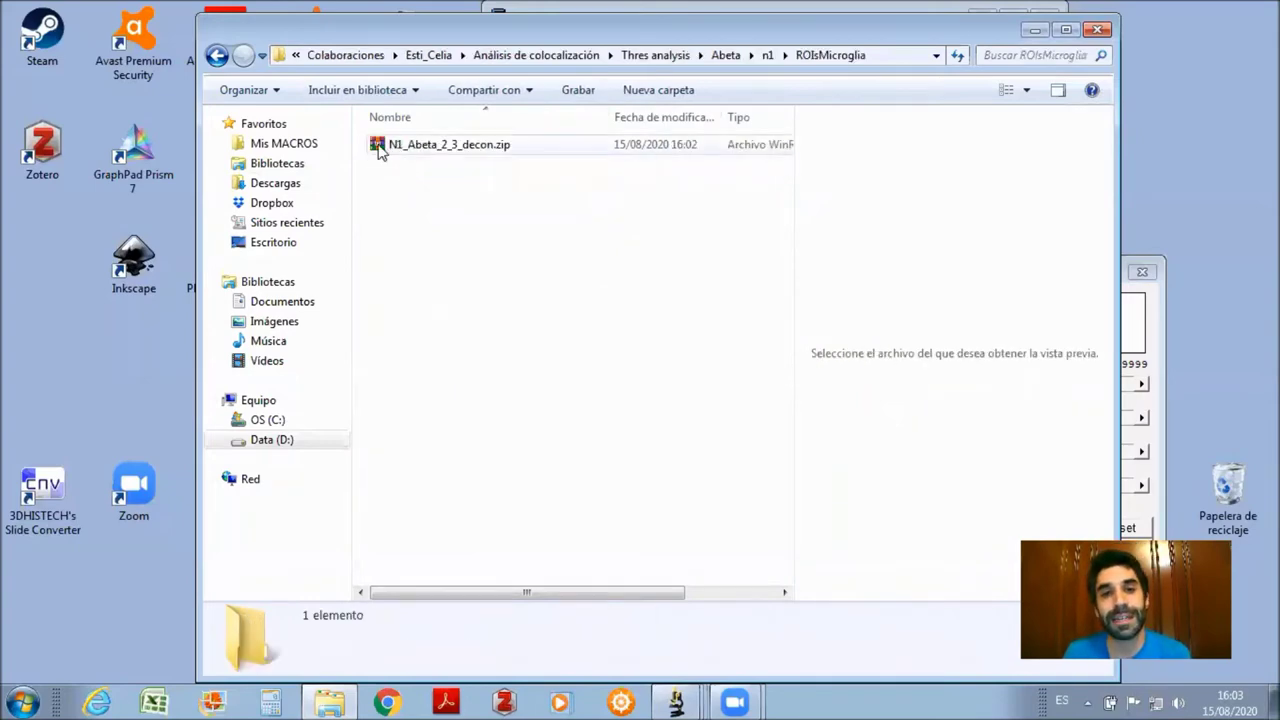